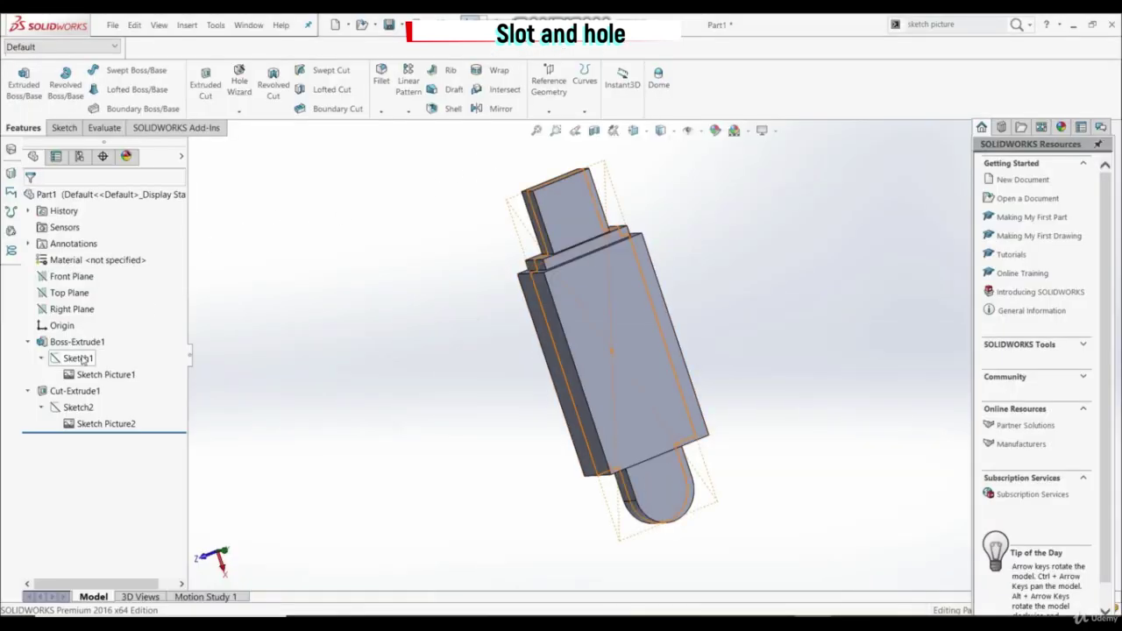
Edit Sketch1 of the base extrusion and draw a circle about 4 mm in radius, centred on the R6 end arc
left_click(79, 359)
left_click(90, 327)
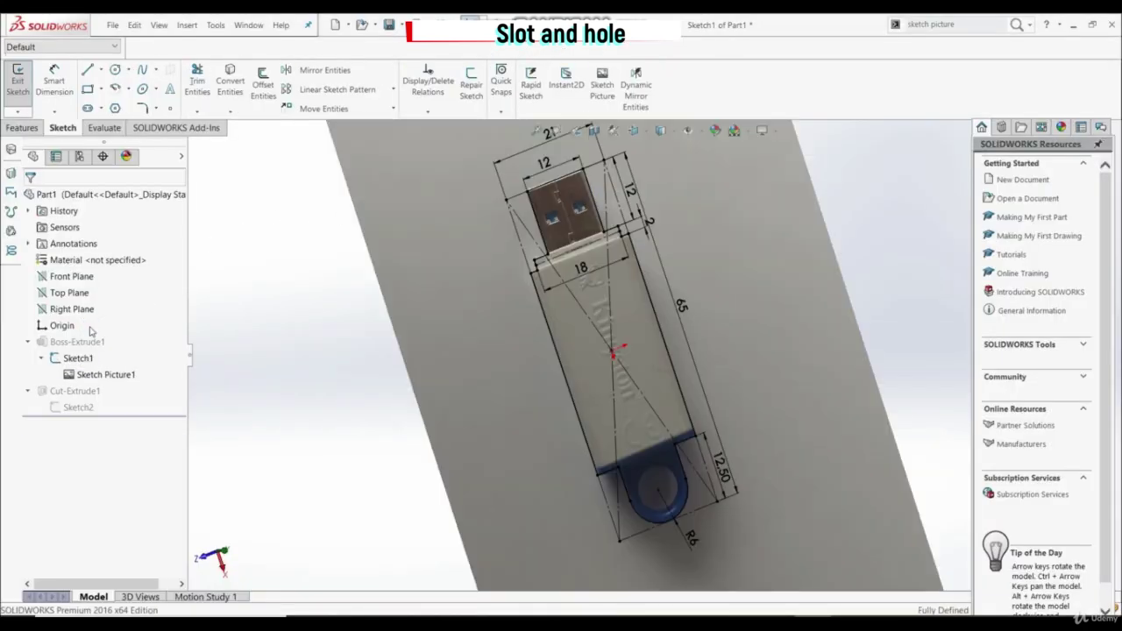
left_click(636, 134)
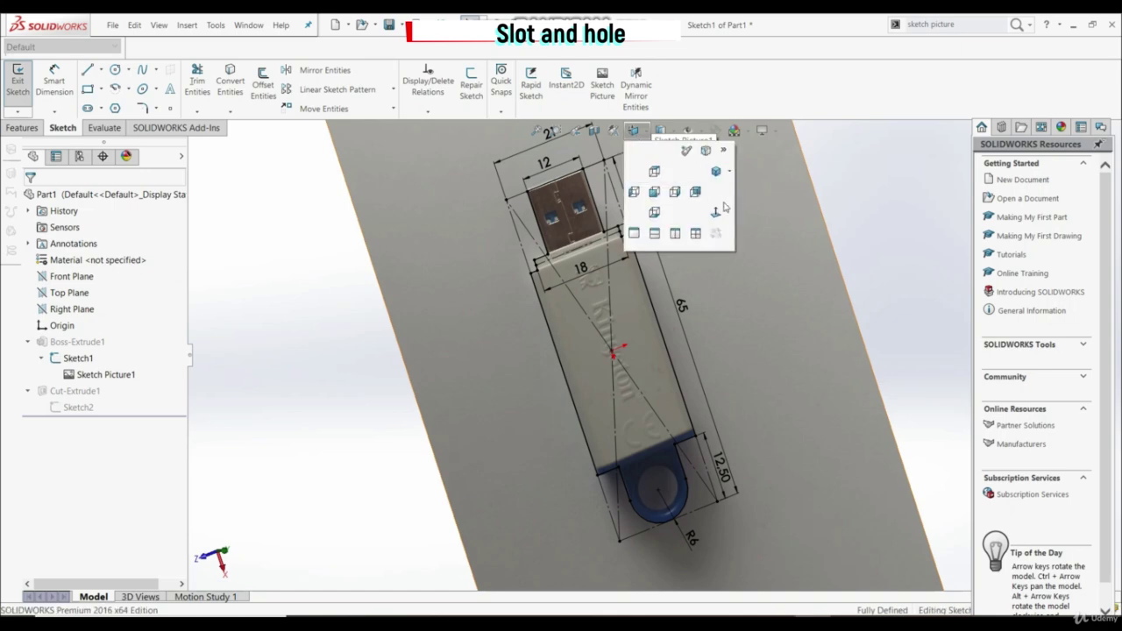
left_click(716, 212)
scroll(667, 371, "down", 6)
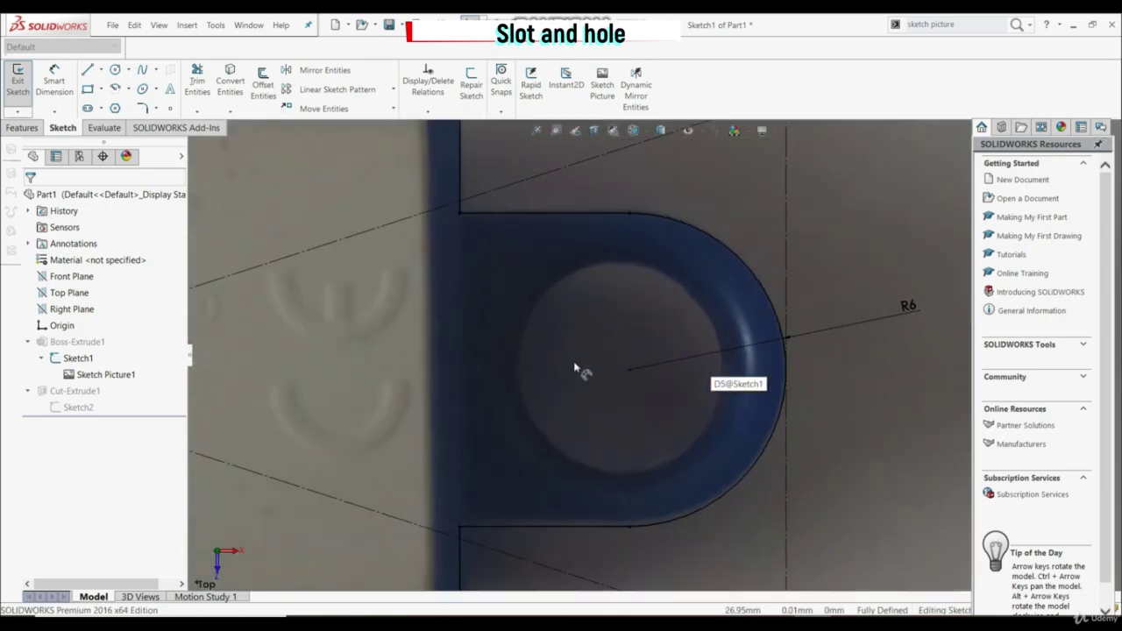
left_click(114, 71)
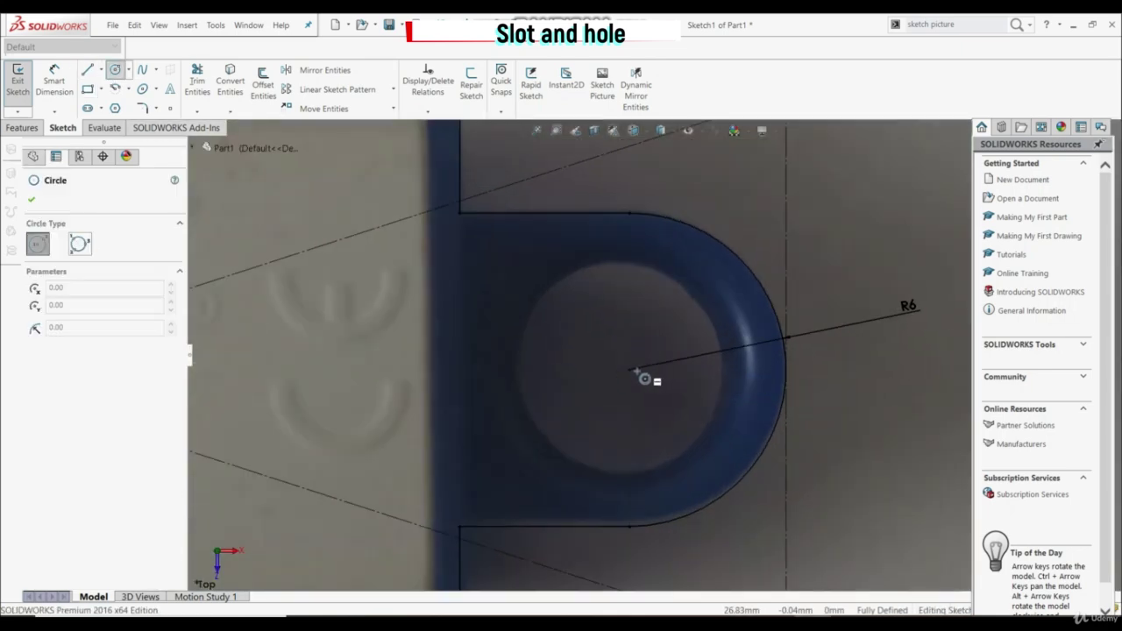
left_click(634, 376)
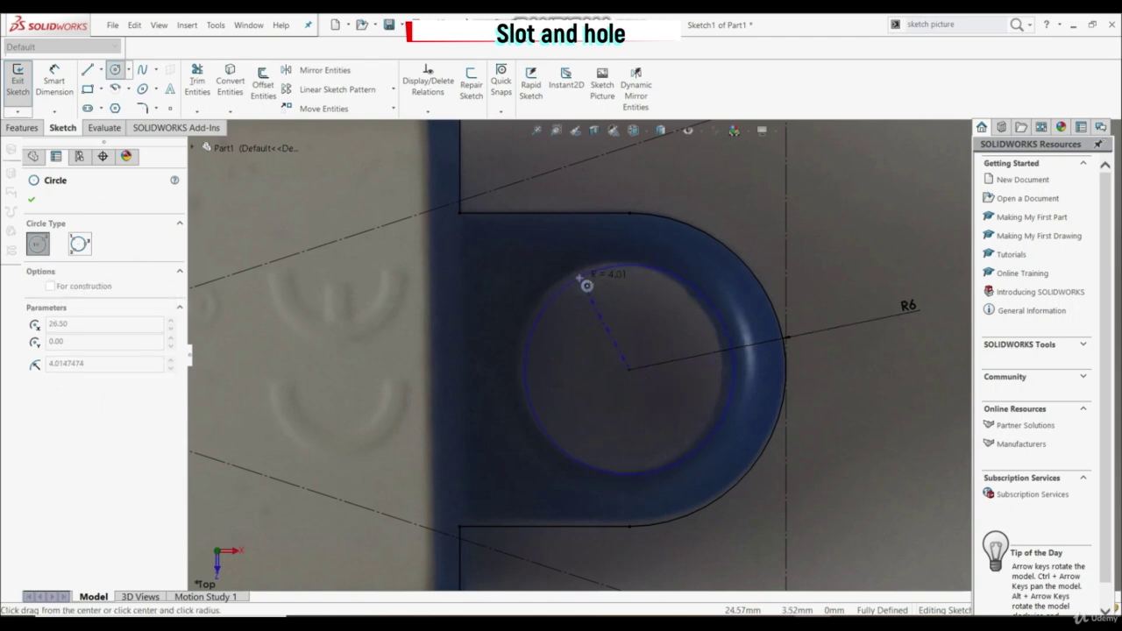
left_click(587, 285)
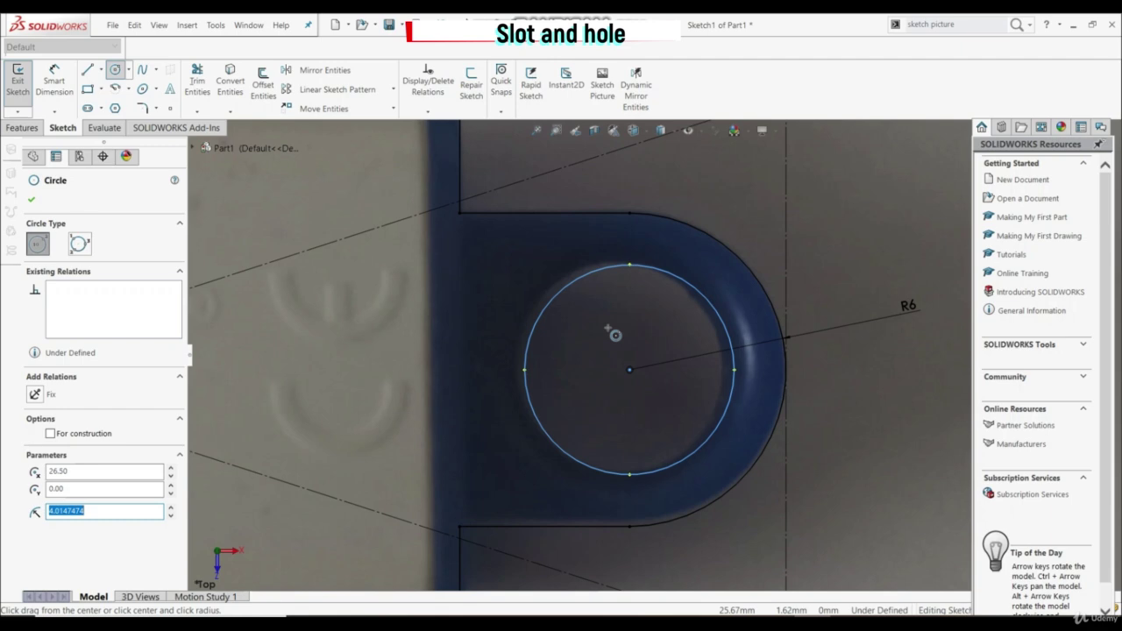
Dimension the new circle's diameter as 8 mm and exit the sketch to rebuild the part with the hole
key("f")
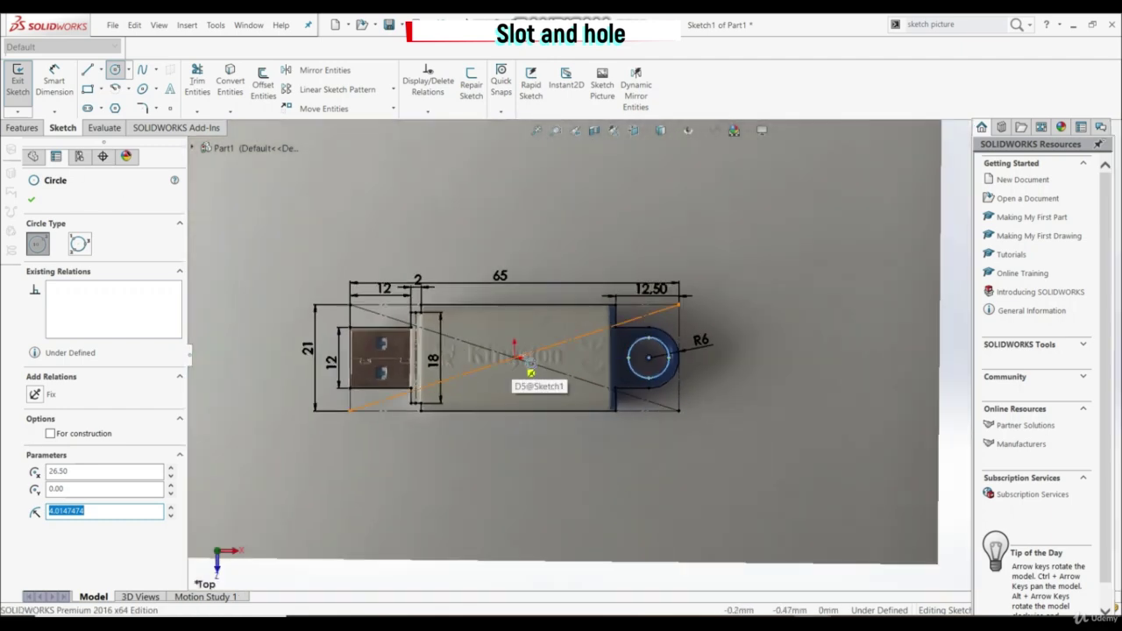
left_click(54, 79)
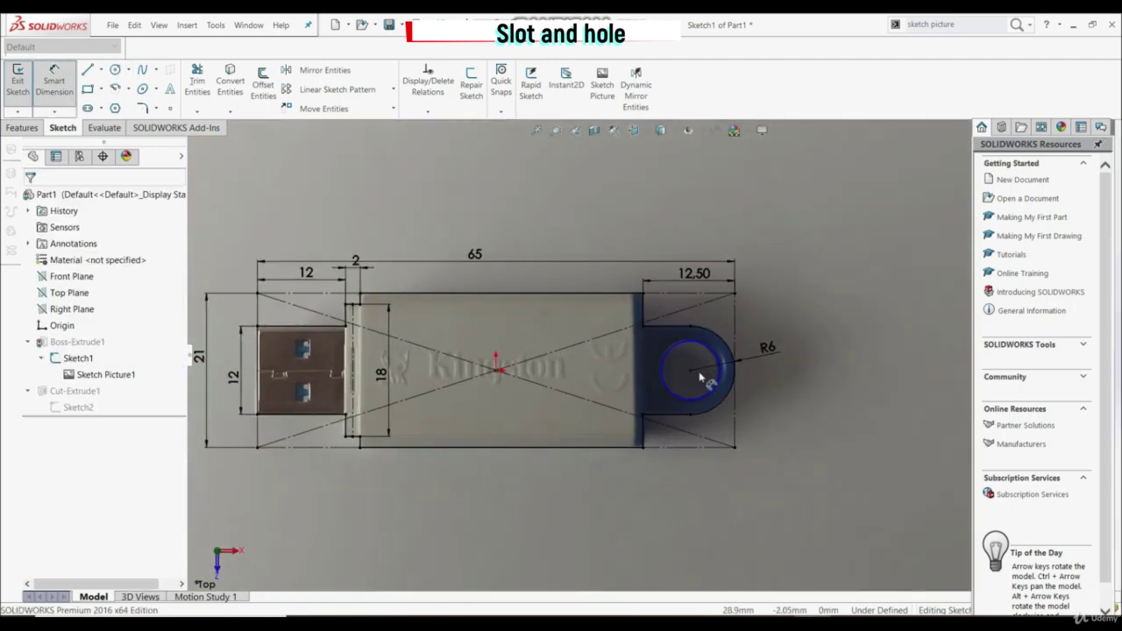
left_click(712, 354)
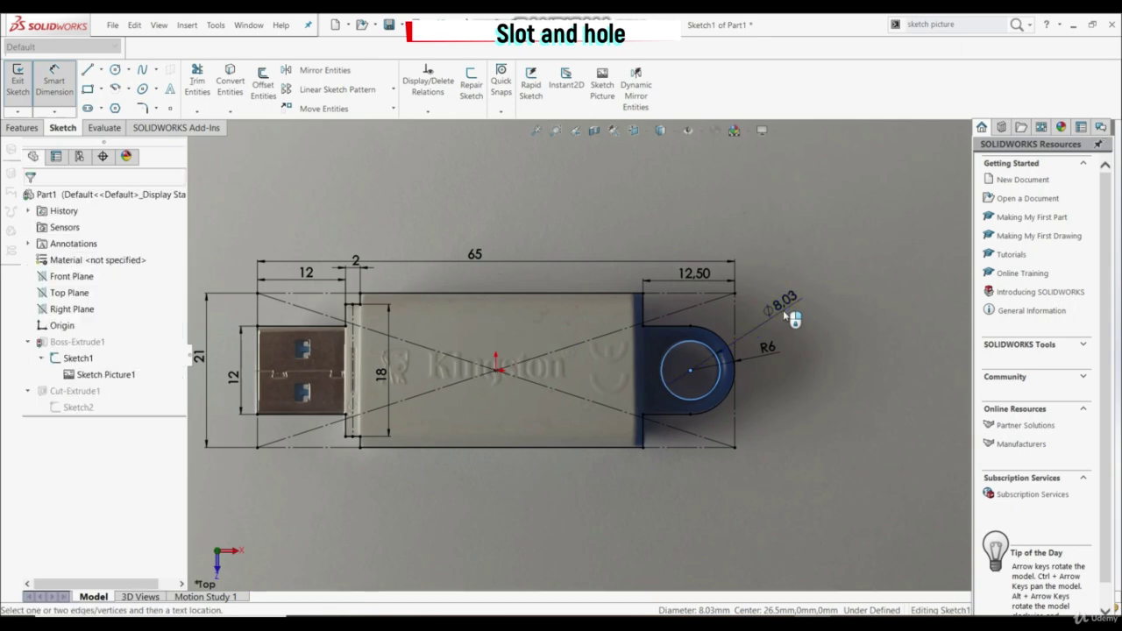
left_click(792, 314)
type("8")
key("Return")
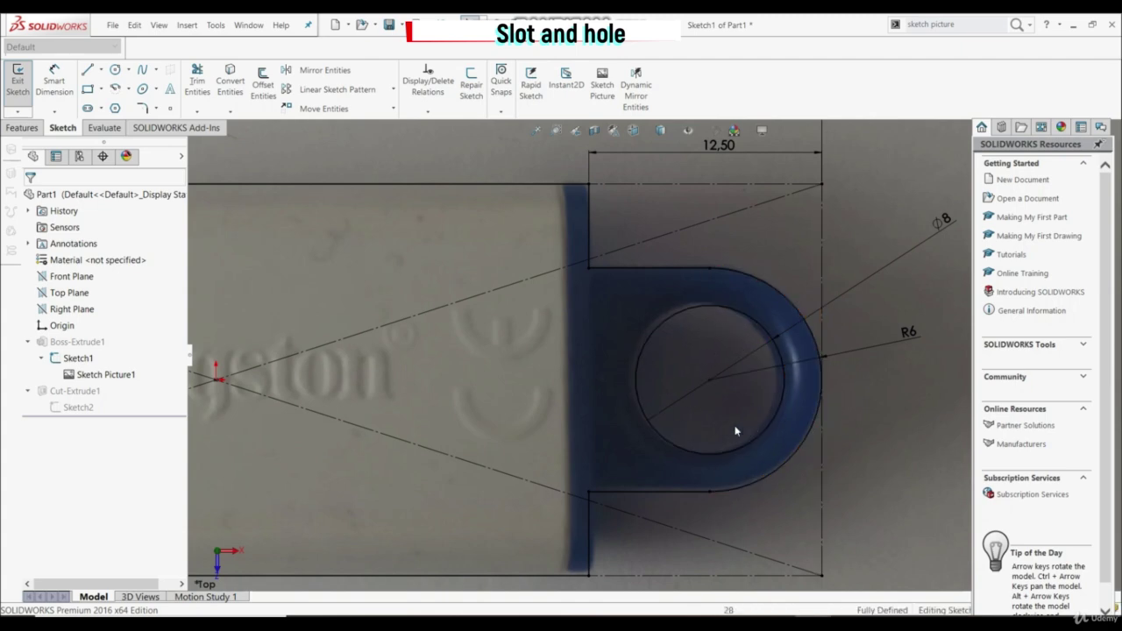
scroll(693, 386, "up", 6)
left_click(23, 81)
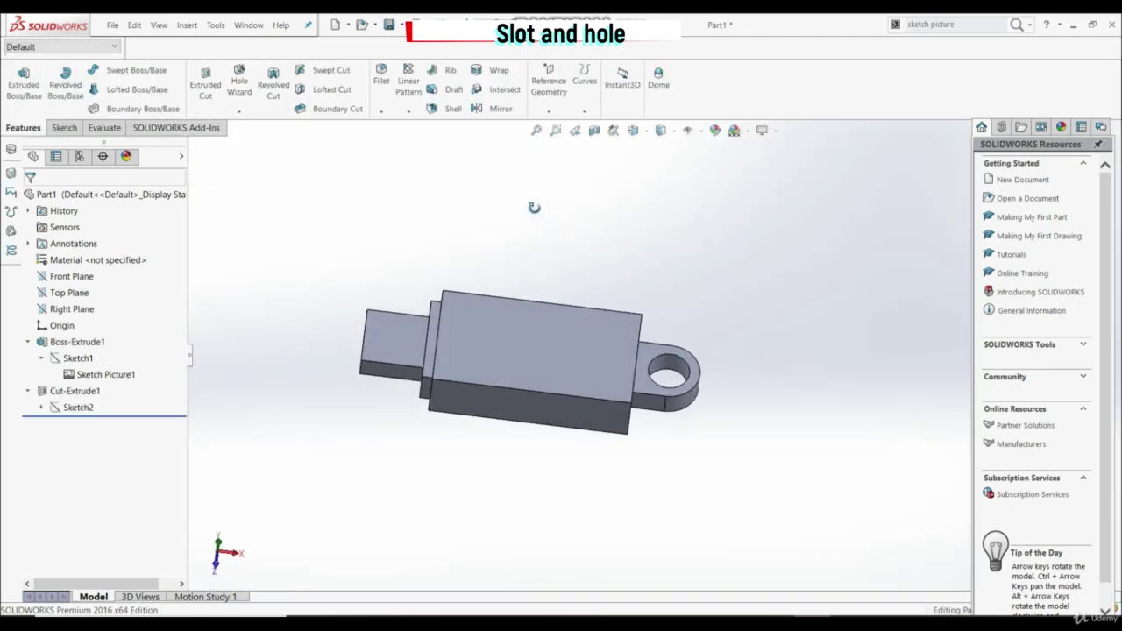
Switch to the photo viewer and enlarge Picture 1.jpg to examine the details of the USB stick
middle_click_drag(534, 207, 817, 552)
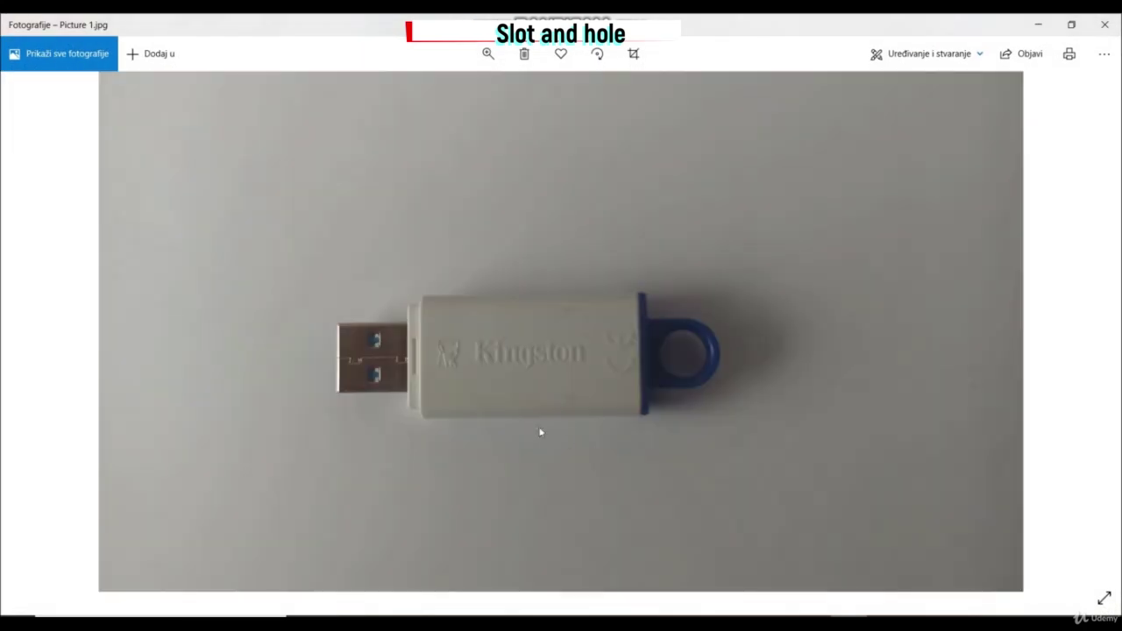
left_click(487, 54)
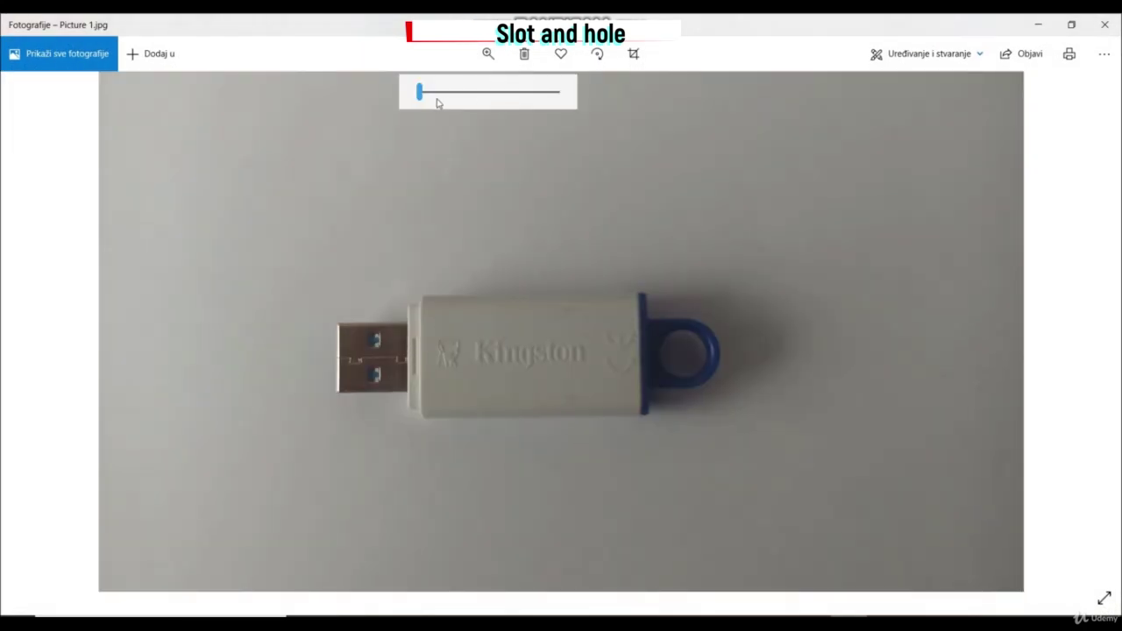
left_click_drag(438, 103, 457, 100)
left_click_drag(308, 318, 673, 252)
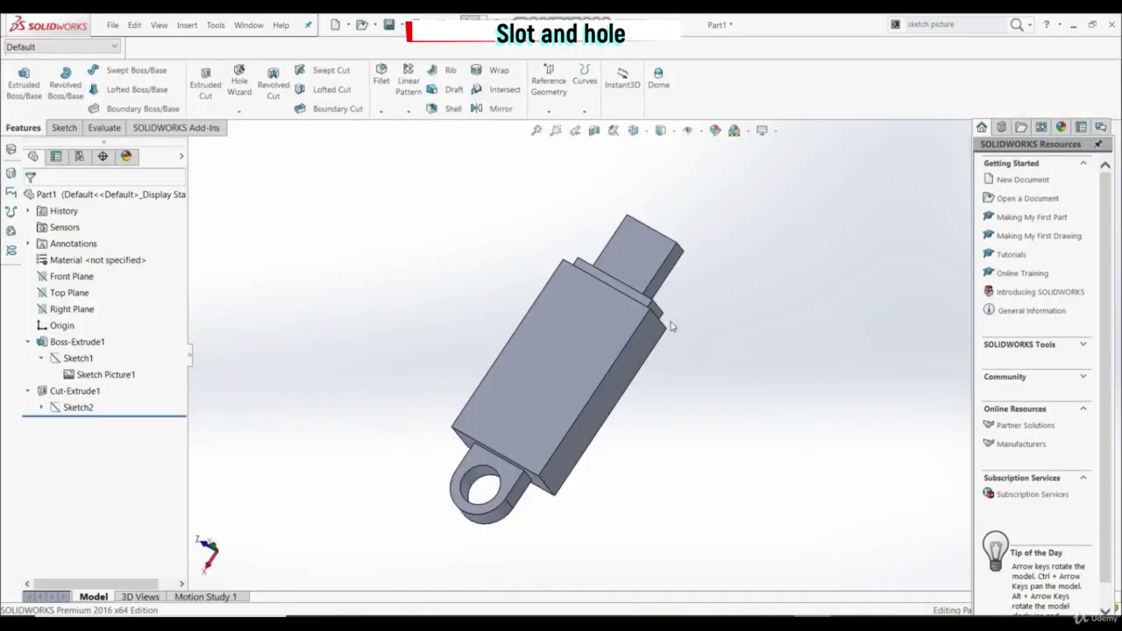
Reopen Sketch1 and draw a center rectangle about 0.63 by 6.25 mm on the vertical centerline, over the pictured slot beside the connector
left_click(79, 359)
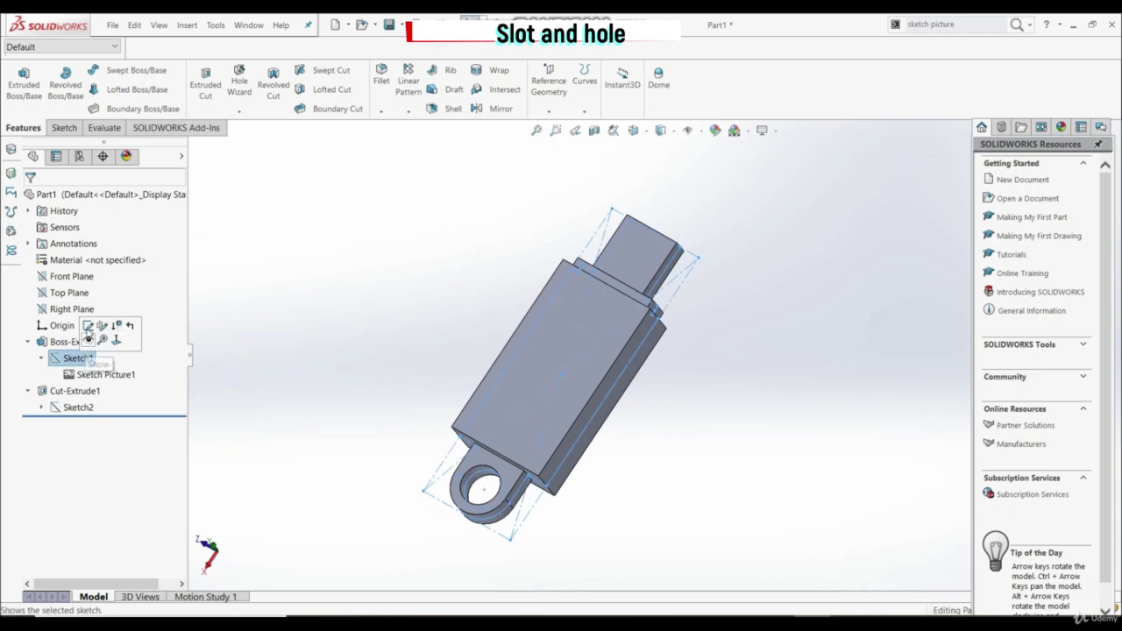
left_click(89, 326)
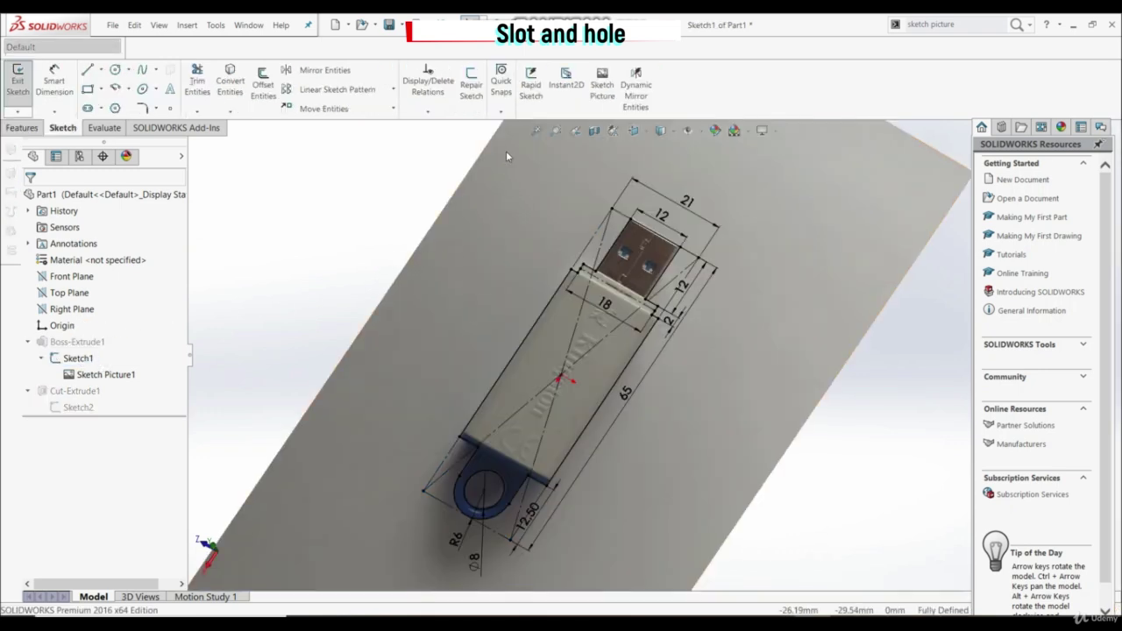
left_click(634, 130)
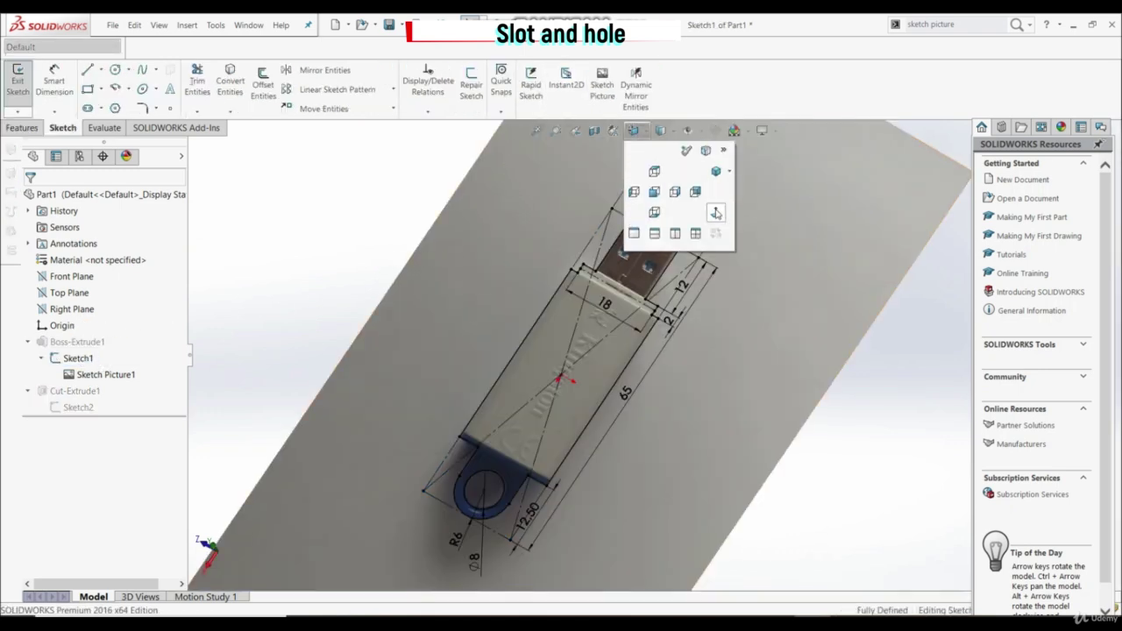
left_click(716, 213)
scroll(570, 359, "down", 6)
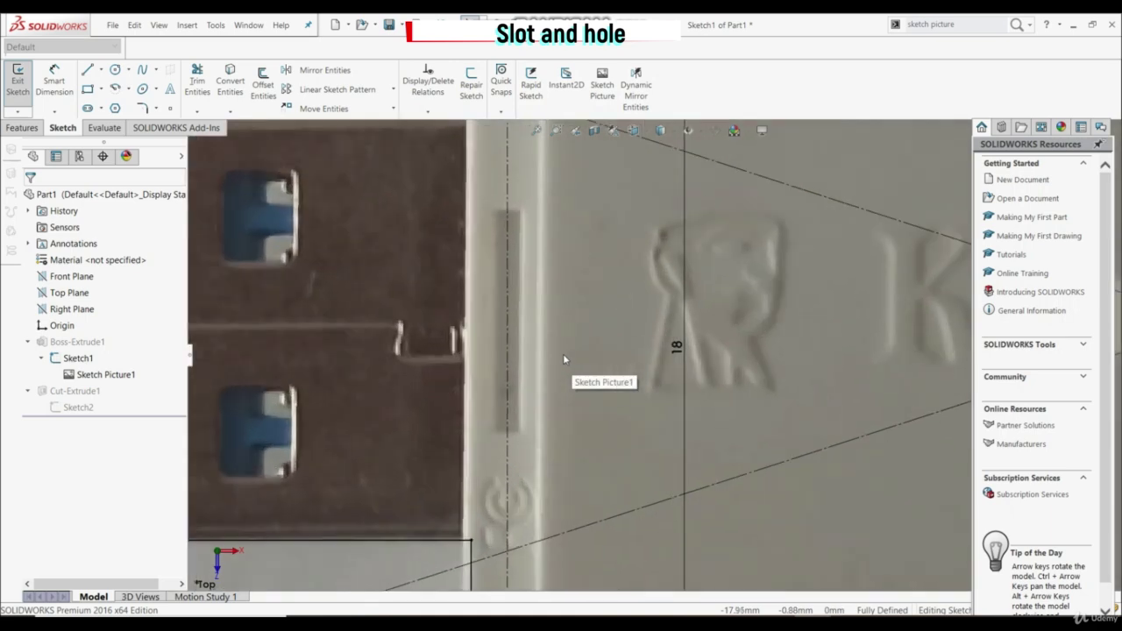
scroll(562, 354, "up", 4)
left_click(101, 88)
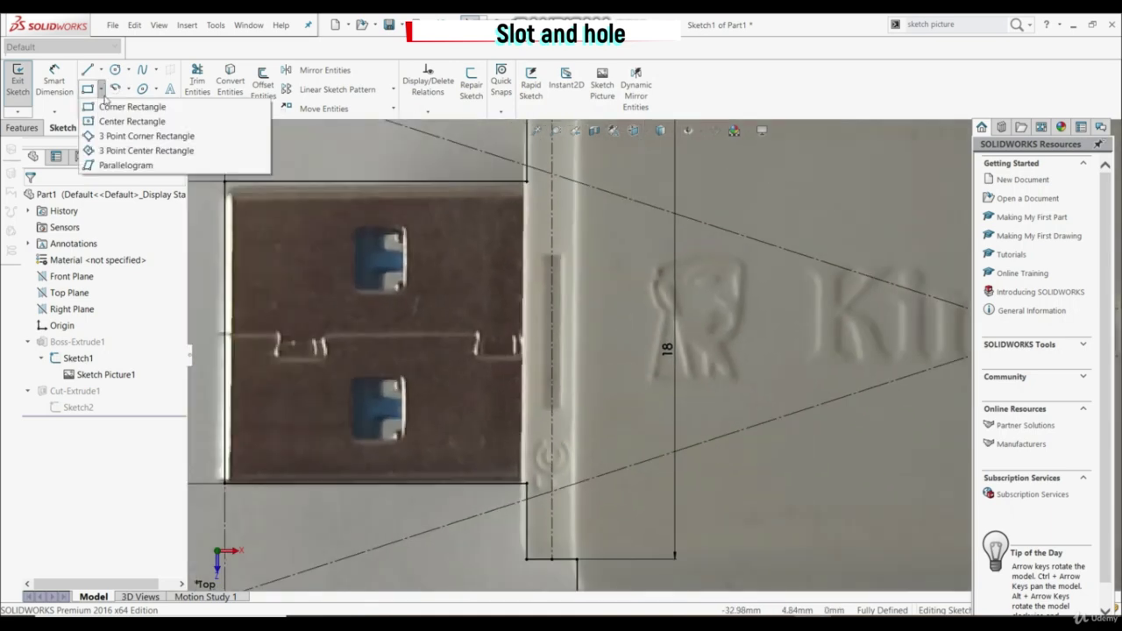
left_click(112, 122)
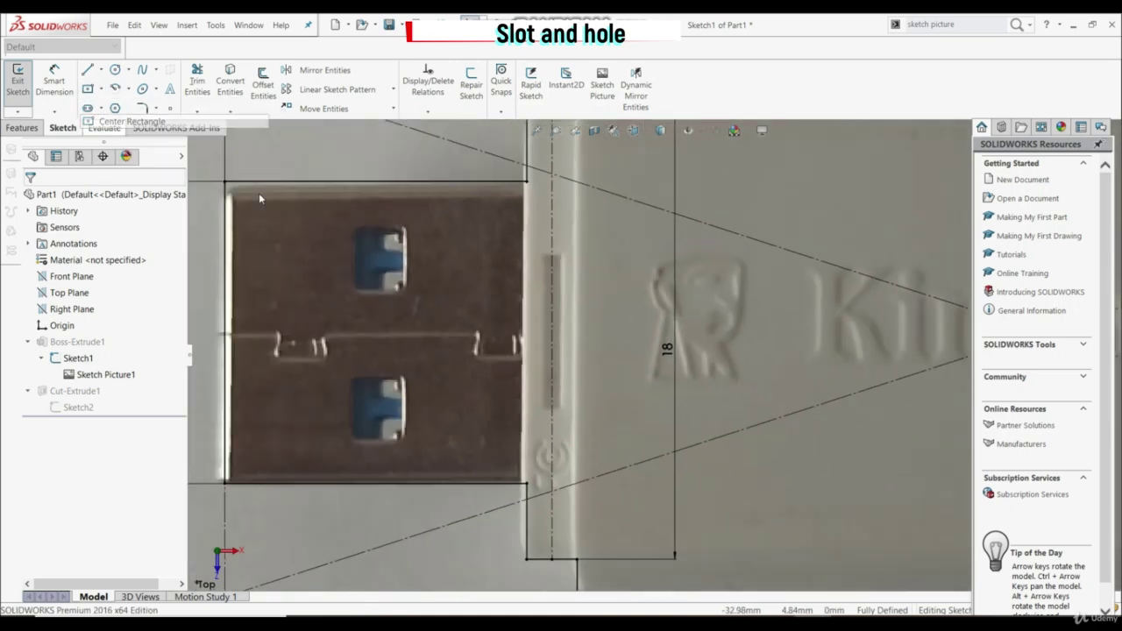
left_click(551, 333)
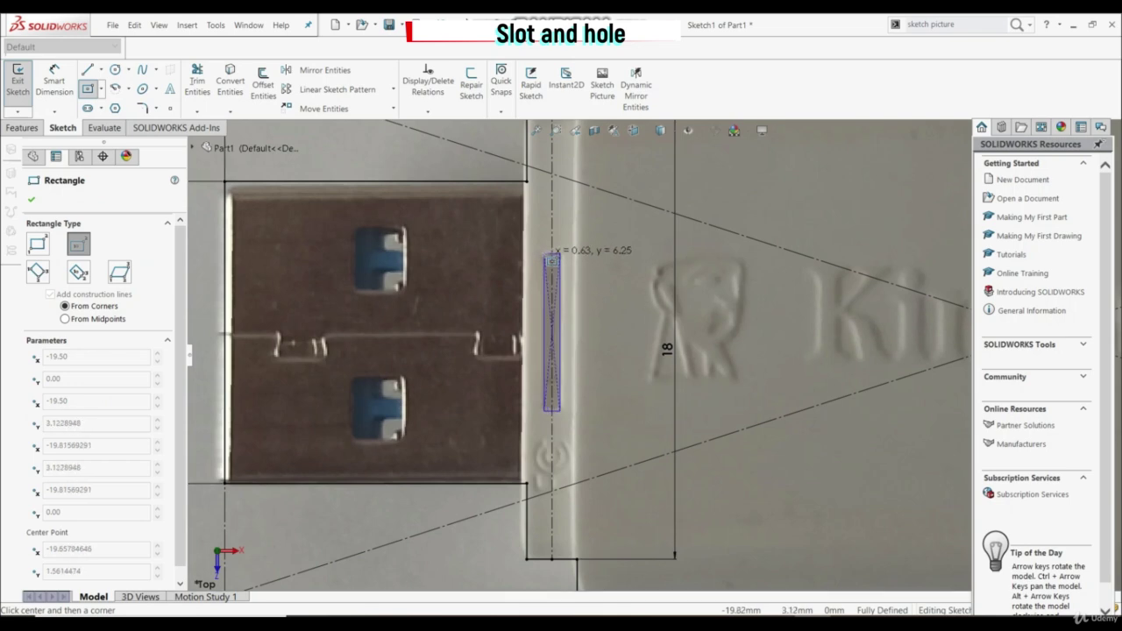
left_click(558, 256)
left_click(31, 202)
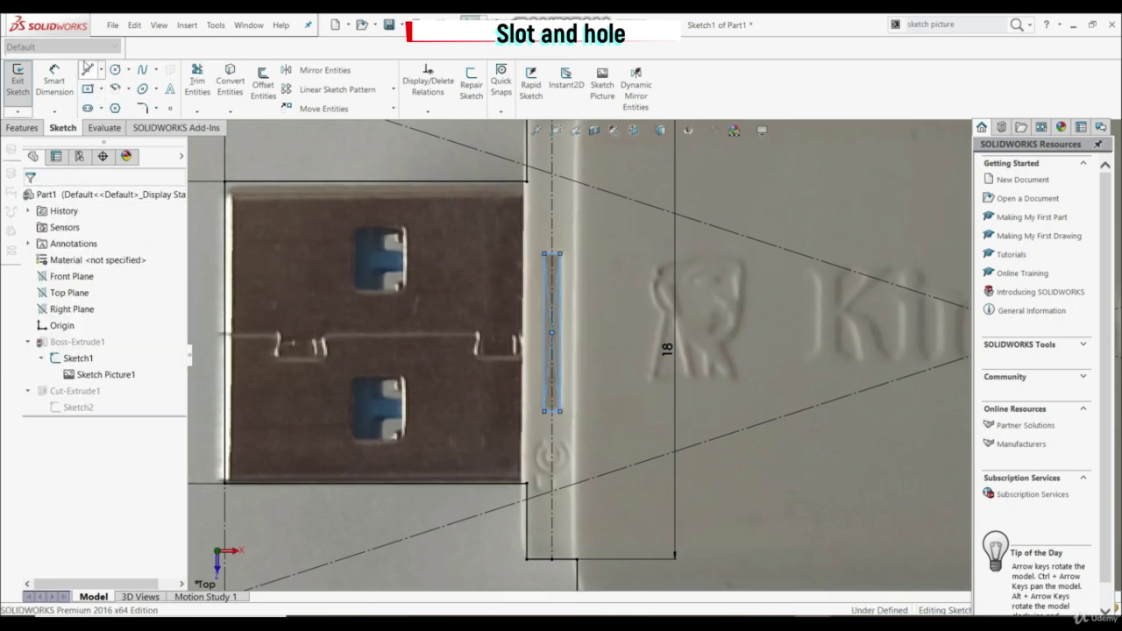
Dimension the long side of the slot rectangle as 6 mm
left_click(51, 100)
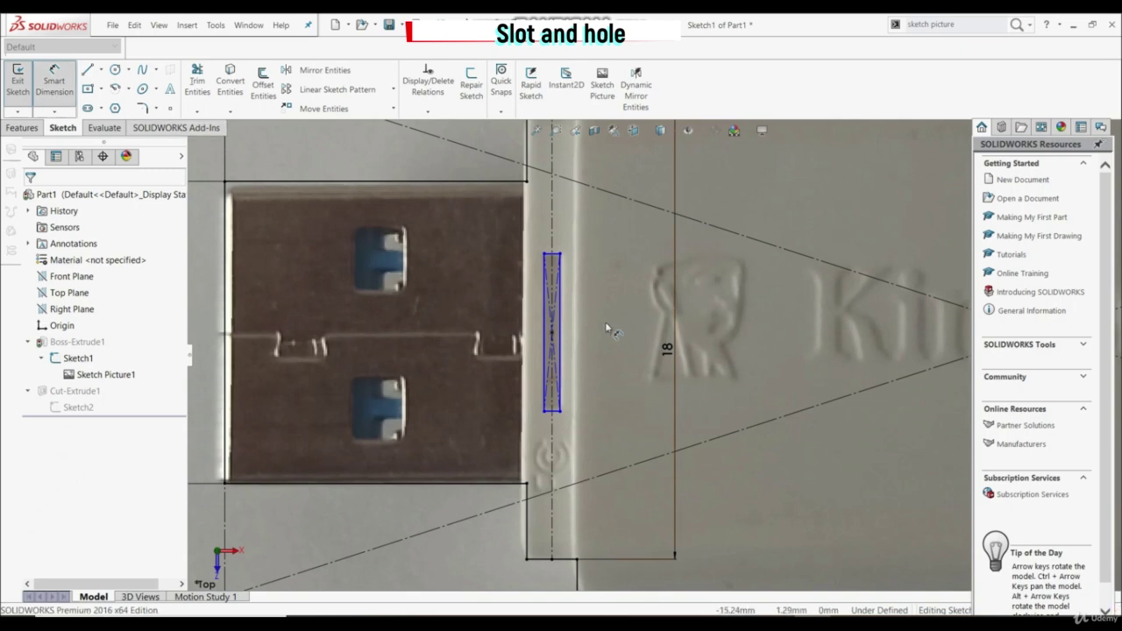
left_click(560, 331)
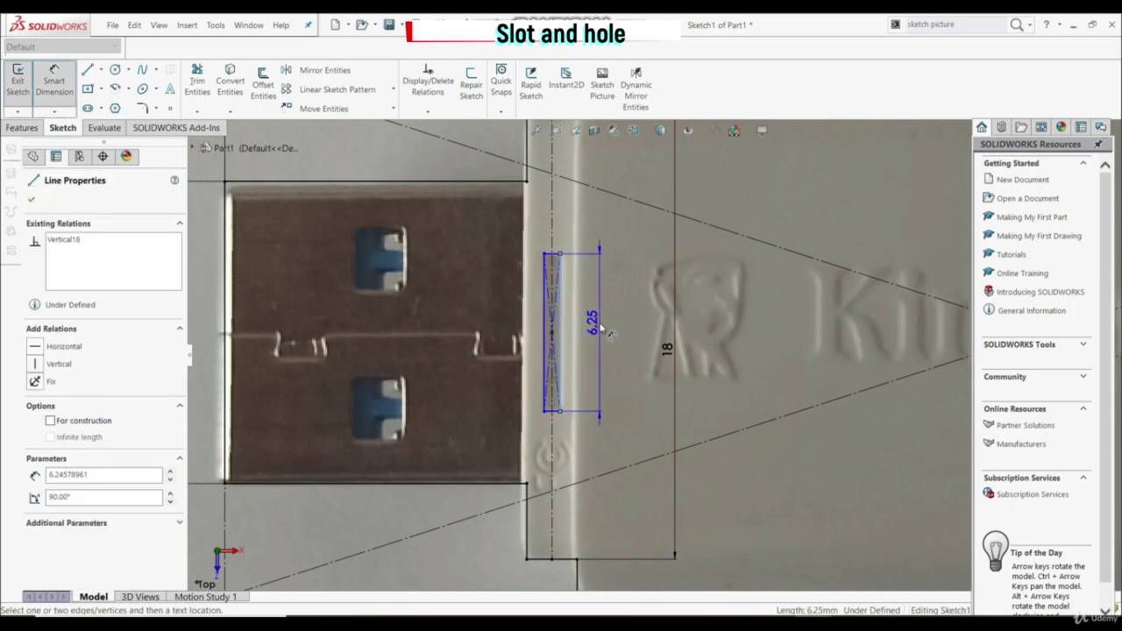
left_click(601, 328)
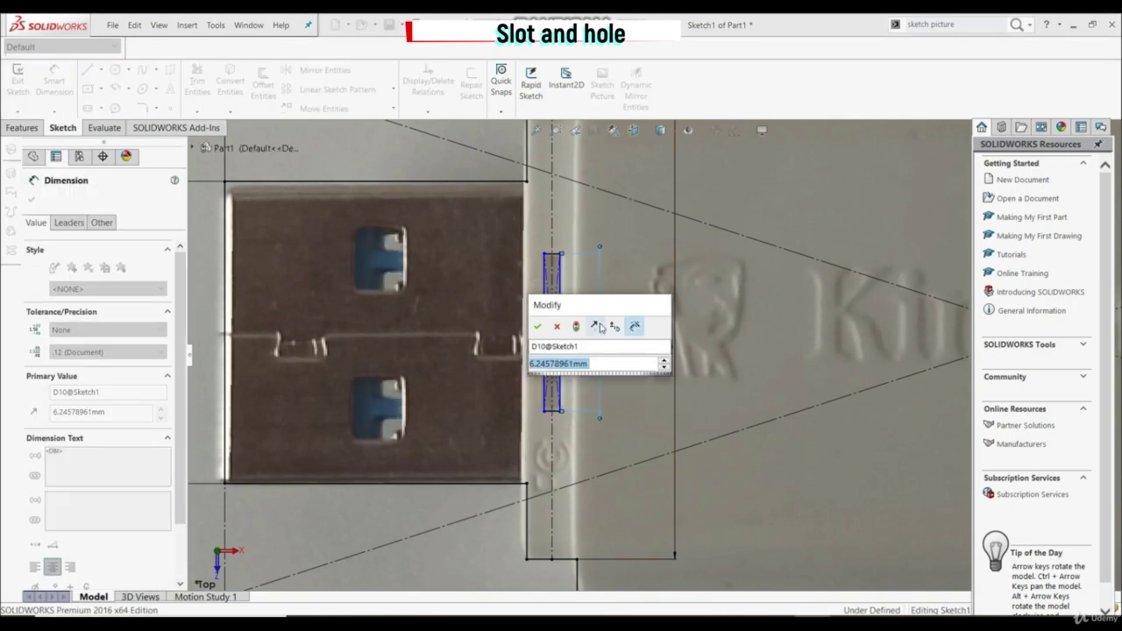
type("6")
key("Return")
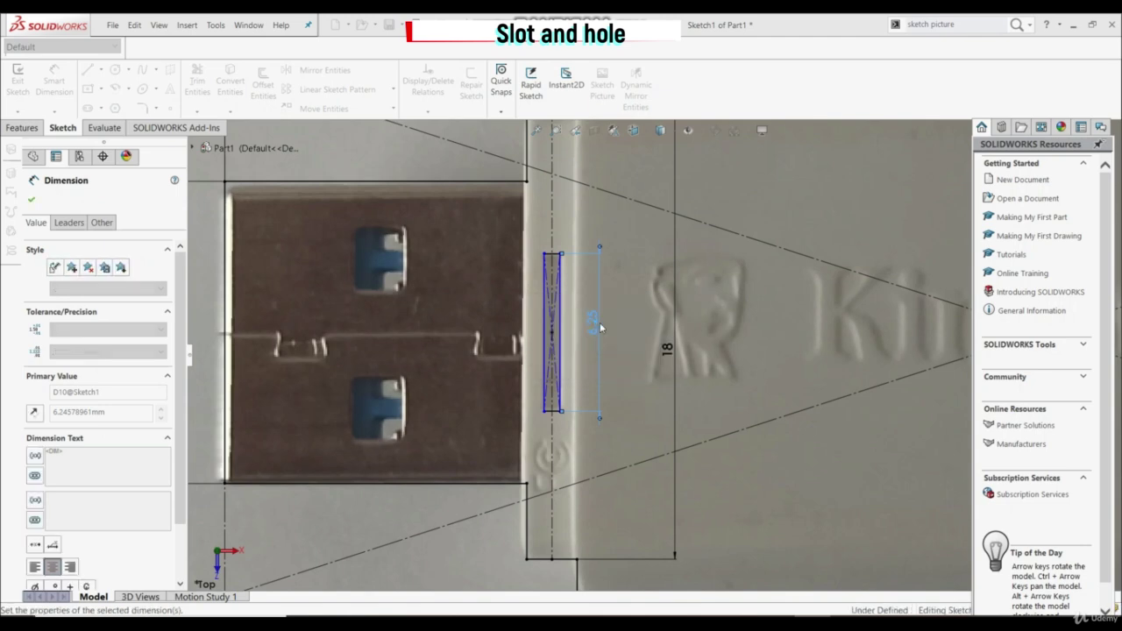
Dimension the short side of the slot rectangle as 0.7 mm and exit the sketch to rebuild the part
left_click(555, 409)
left_click(606, 449)
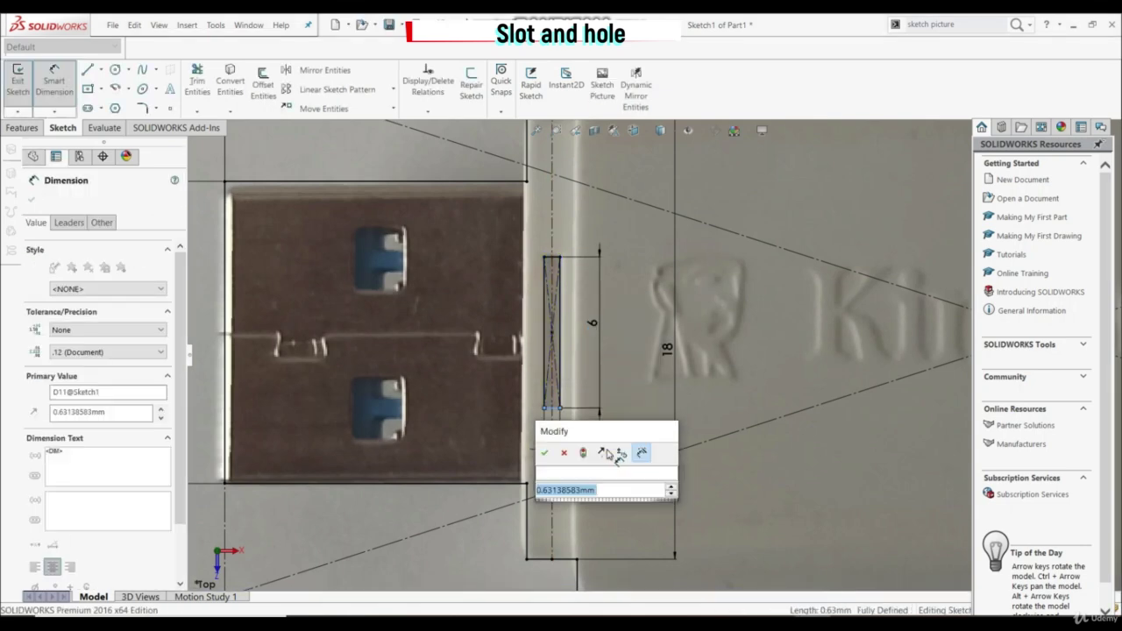
type(".7")
key("Return")
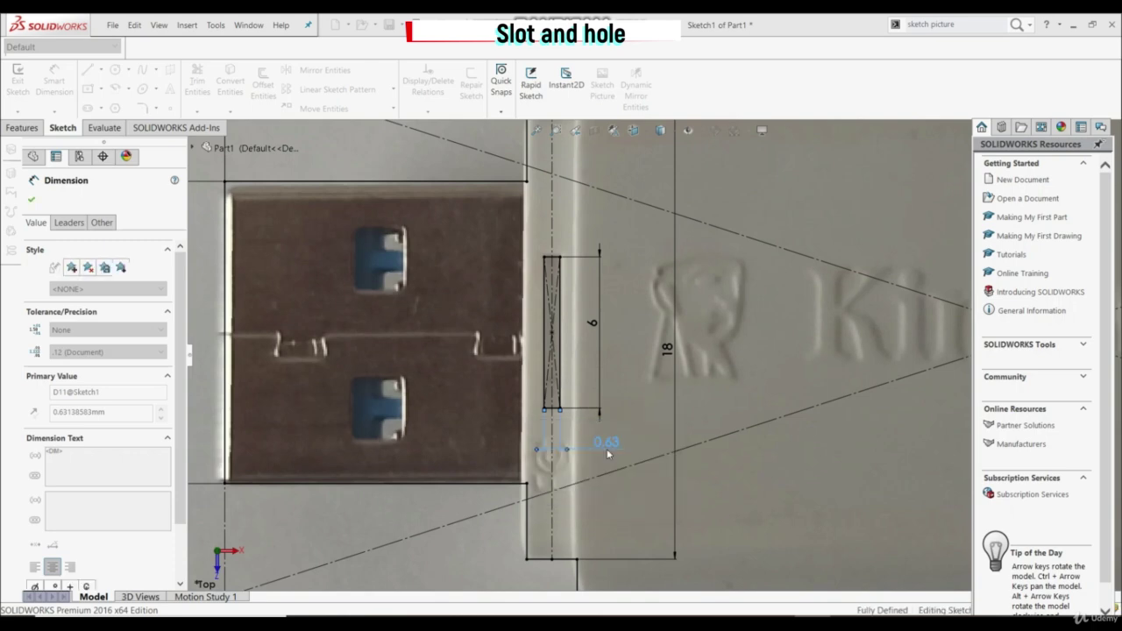
left_click(32, 202)
left_click(17, 79)
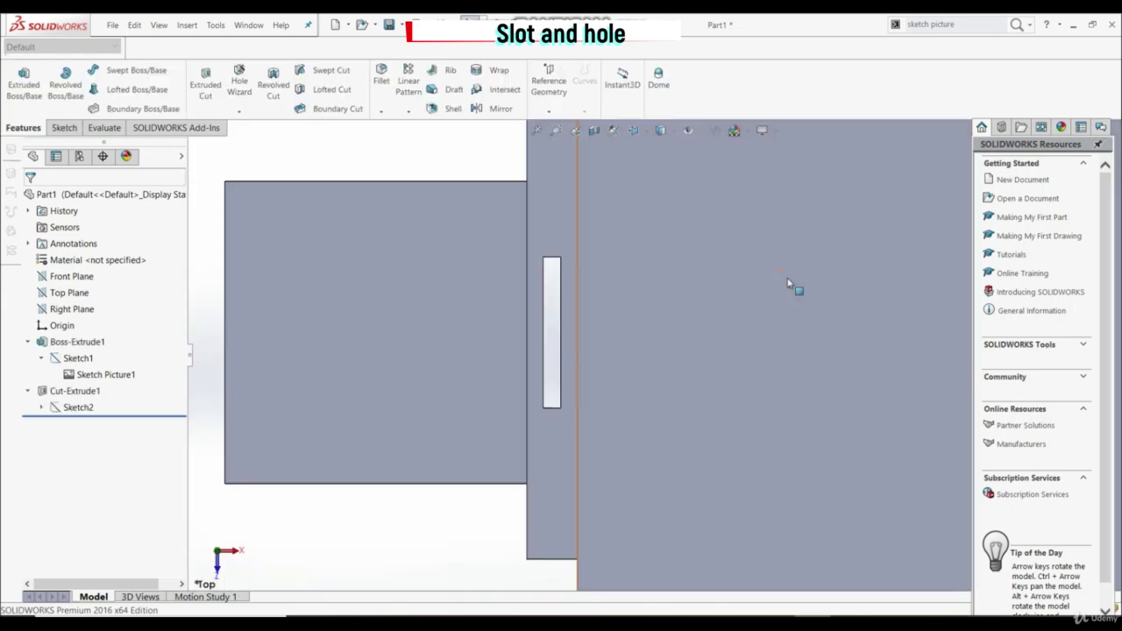
Open Boss-Extrude1 for editing and bring up its contour selection
scroll(641, 372, "up", 1)
middle_click_drag(666, 310, 662, 277)
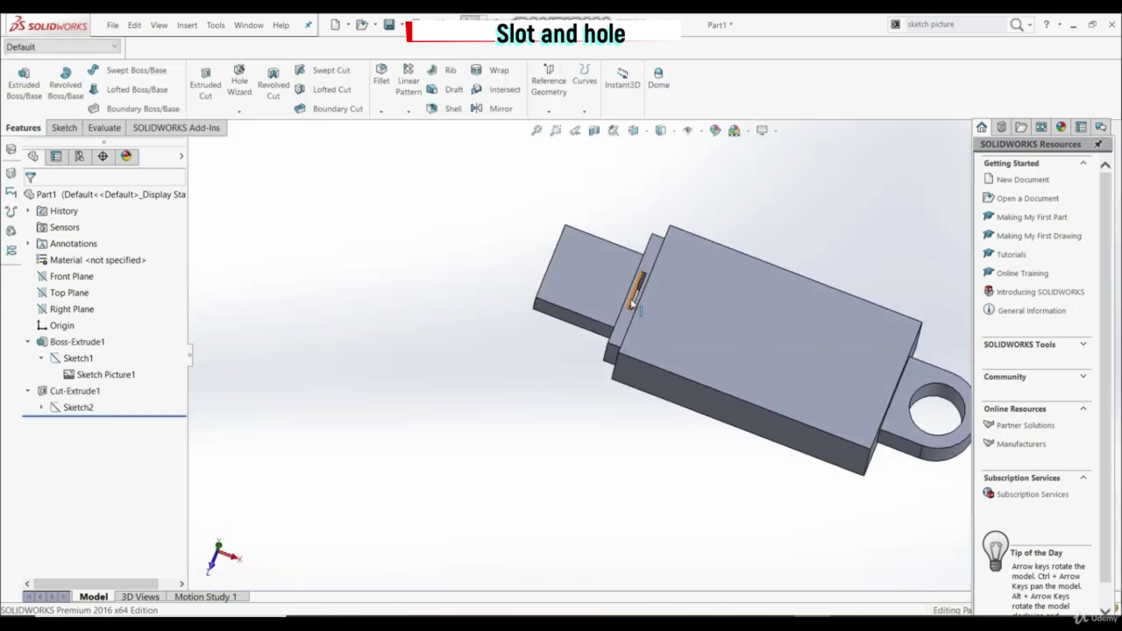
scroll(636, 294, "down", 5)
middle_click_drag(660, 315, 676, 341)
scroll(676, 341, "up", 3)
scroll(676, 341, "down", 2)
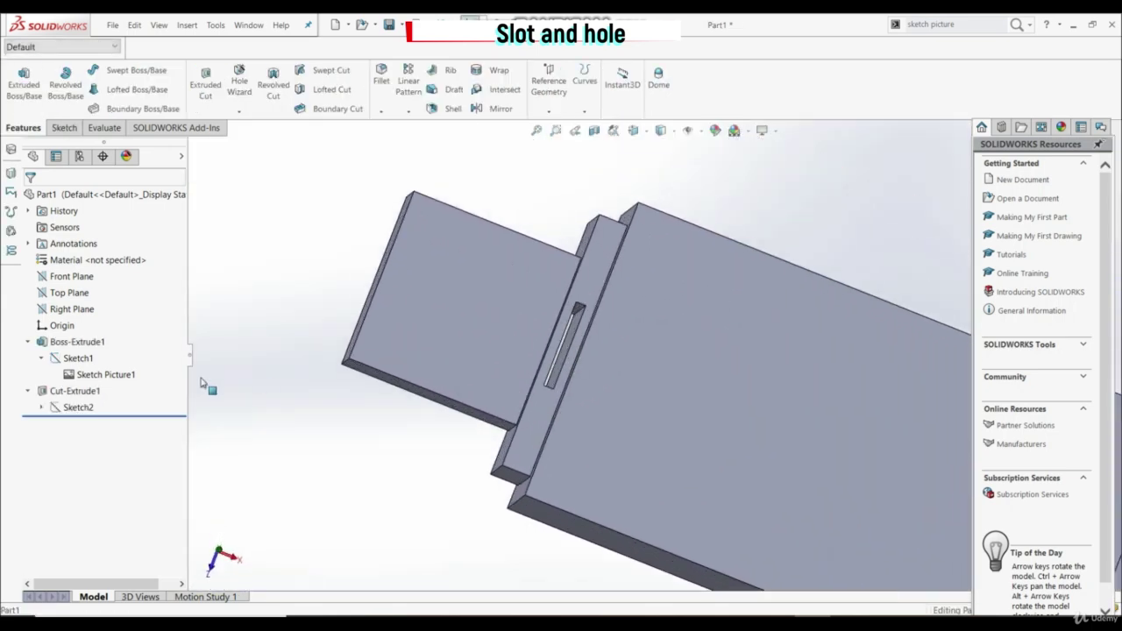
left_click(77, 343)
left_click(87, 309)
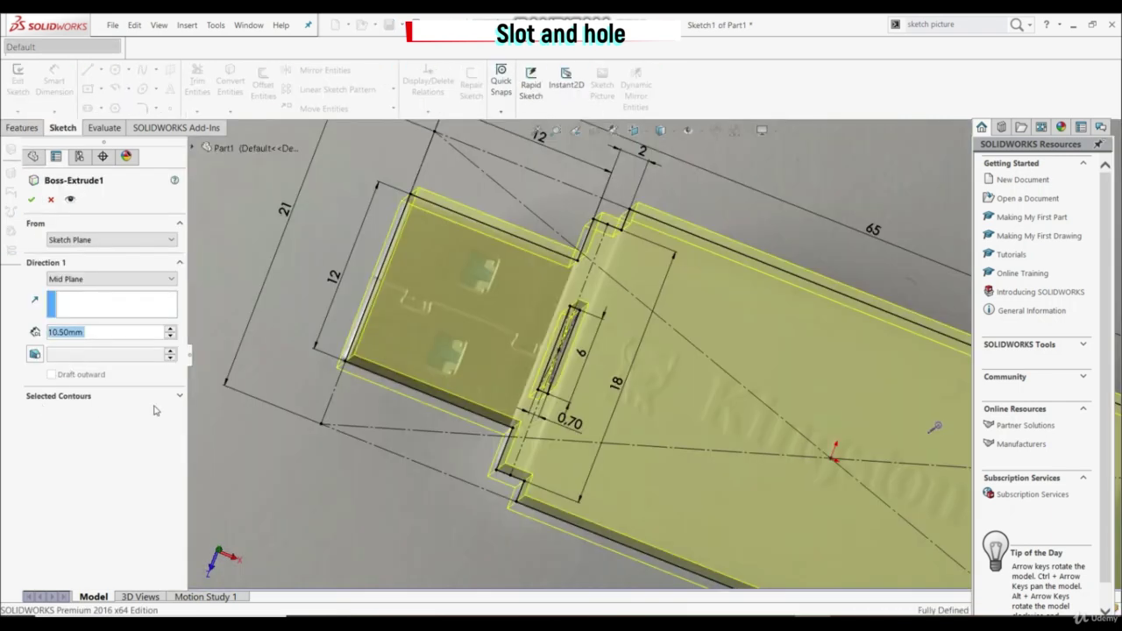
left_click(50, 397)
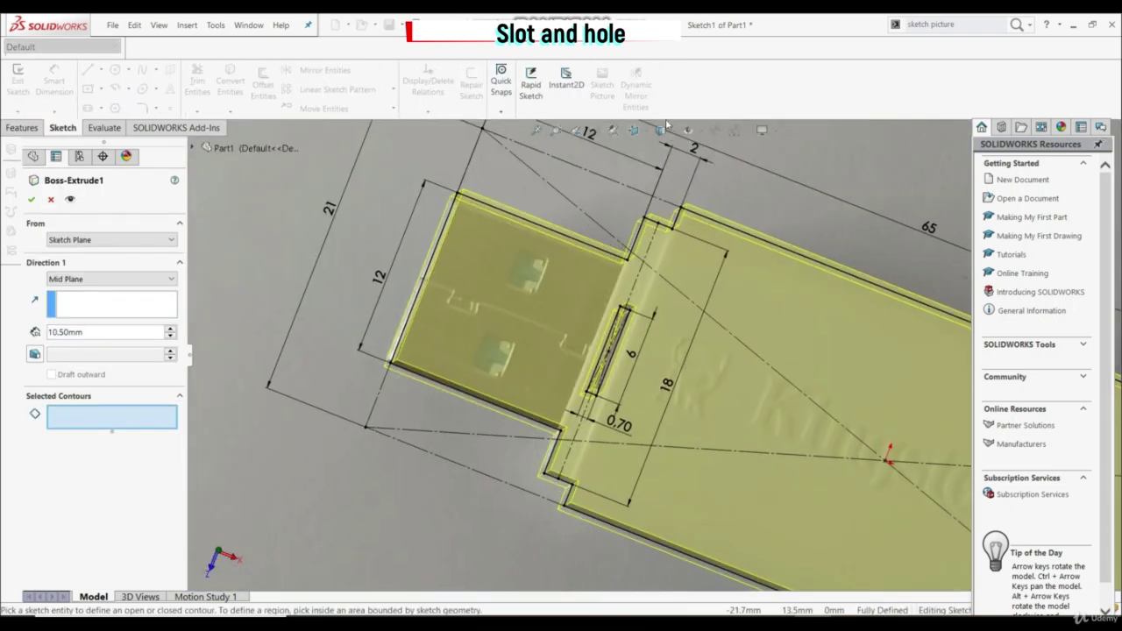
Choose the slot rectangle and the surrounding USB body as the extrusion's contours, and accept the edited feature
left_click(642, 130)
left_click(717, 212)
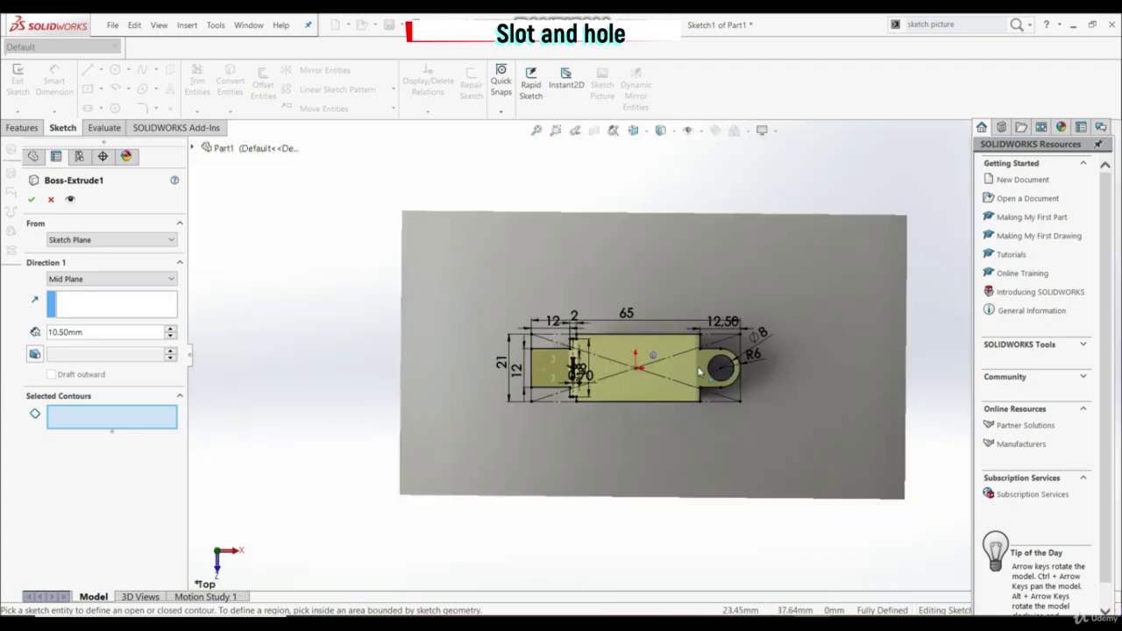
scroll(655, 255, "up", 10)
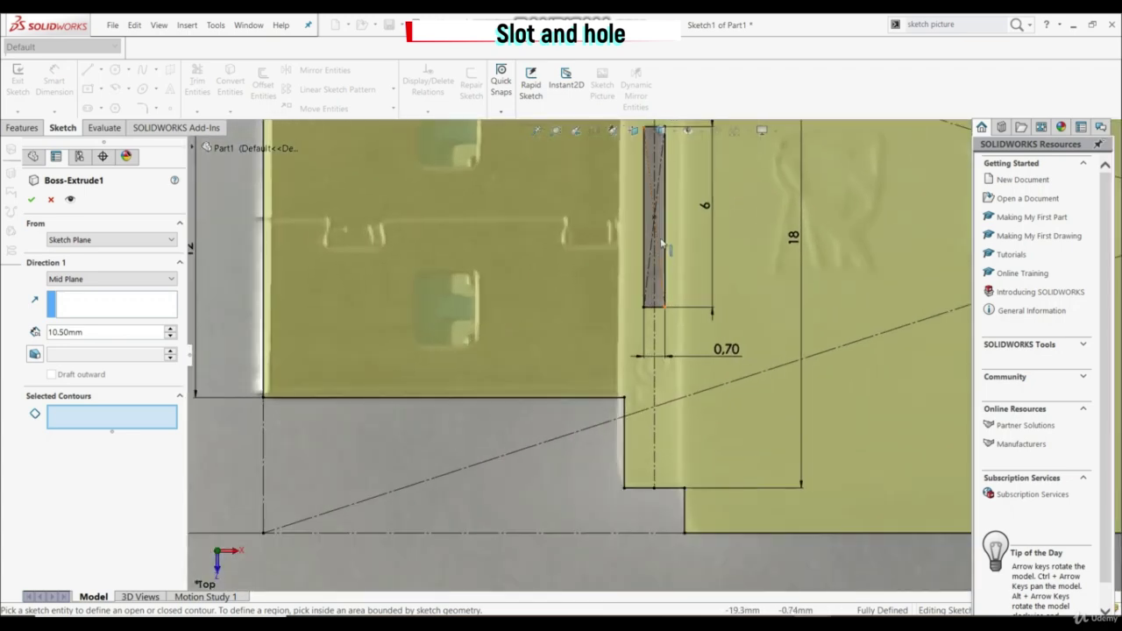
left_click(664, 237)
scroll(637, 347, "down", 4)
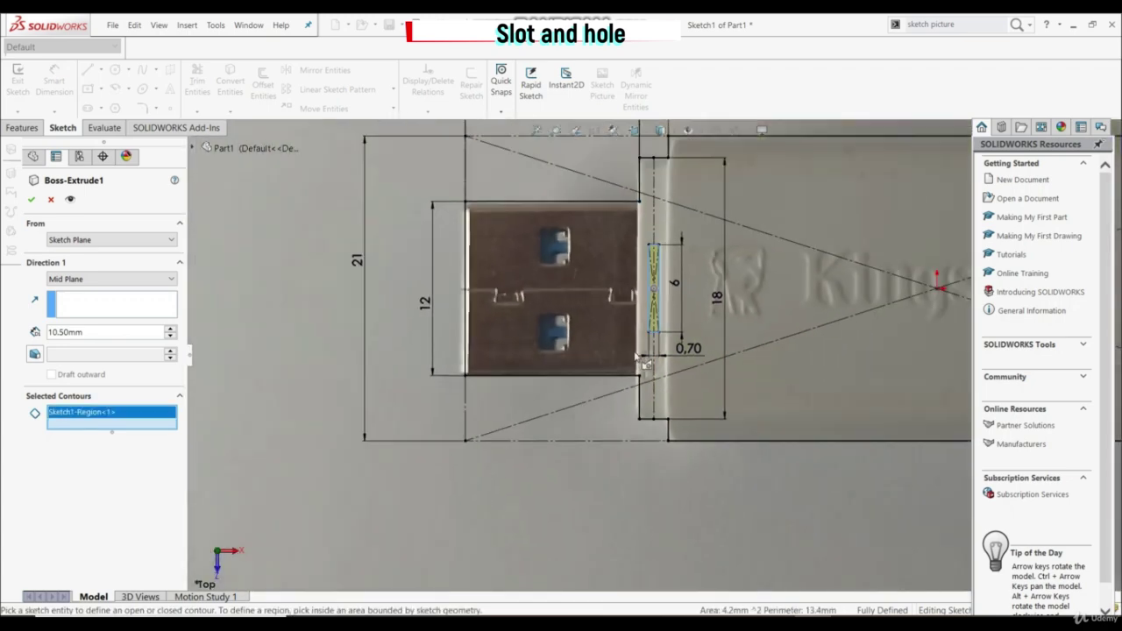
scroll(492, 324, "up", 1)
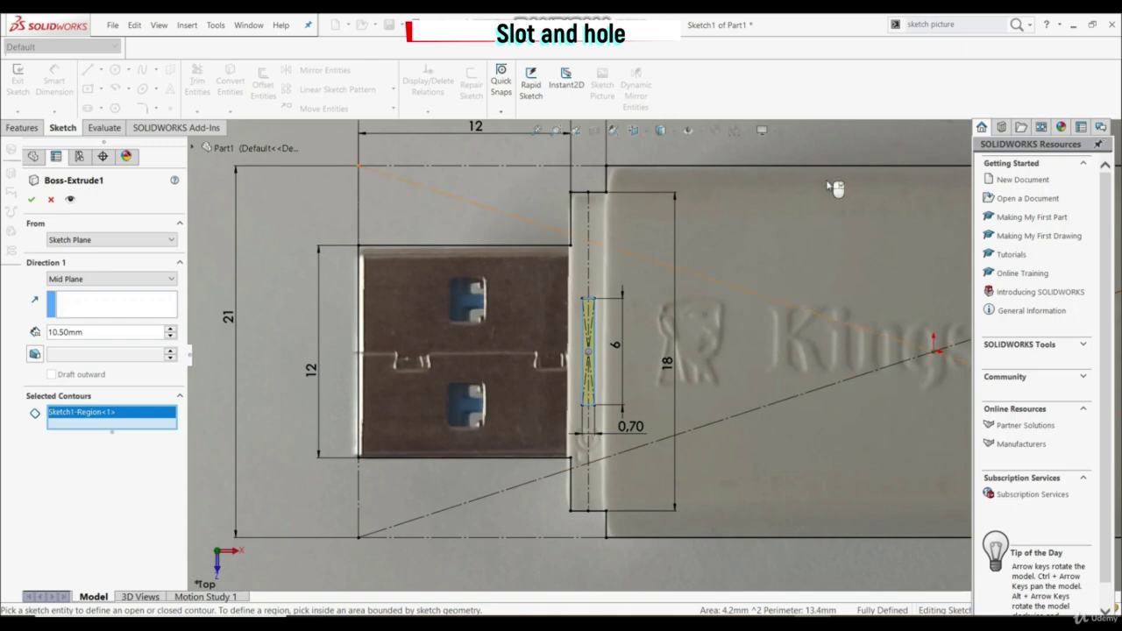
left_click(728, 199)
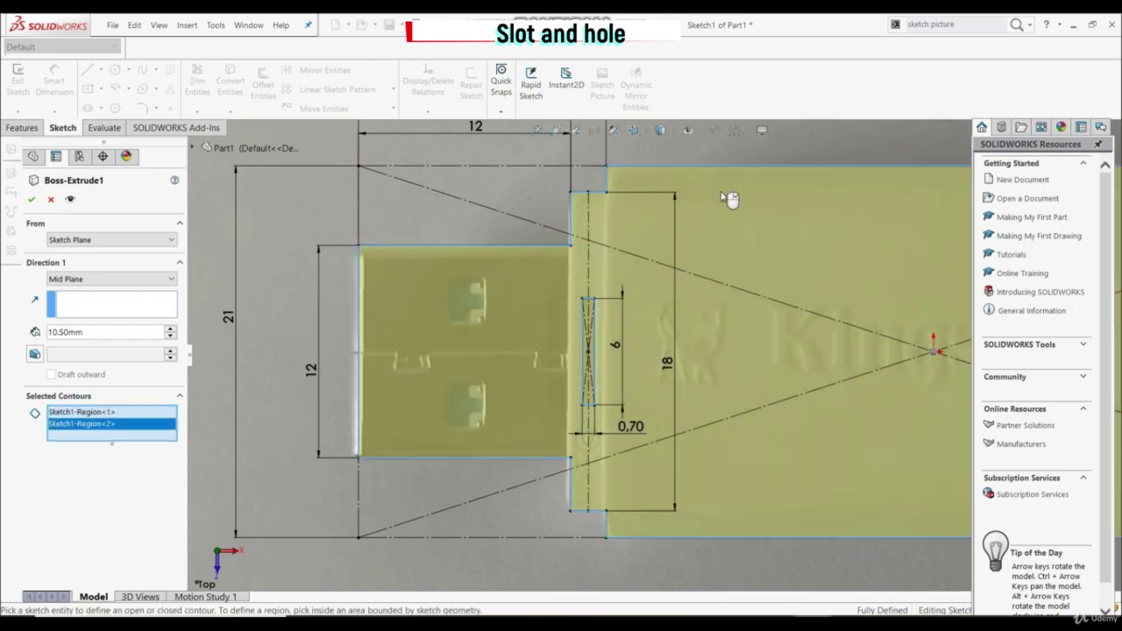
left_click(31, 199)
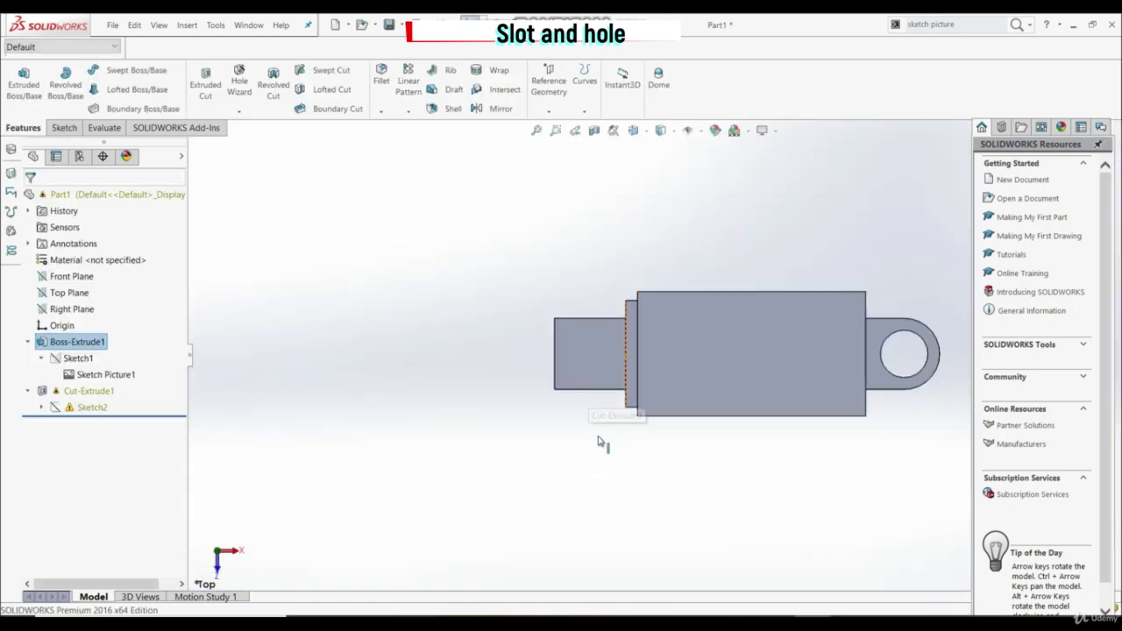
Open Sketch2 of the cut for editing and show it in the Front view
middle_click_drag(602, 444, 575, 410)
scroll(718, 304, "up", 1)
middle_click_drag(718, 304, 666, 396)
scroll(661, 407, "down", 4)
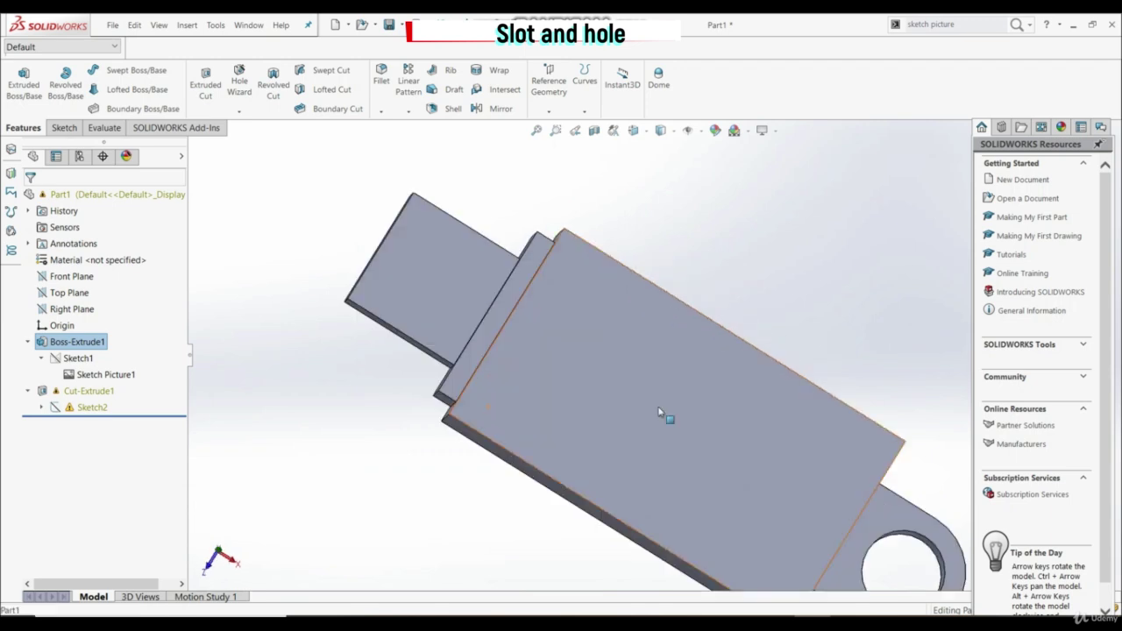
scroll(664, 403, "up", 3)
scroll(664, 405, "down", 1)
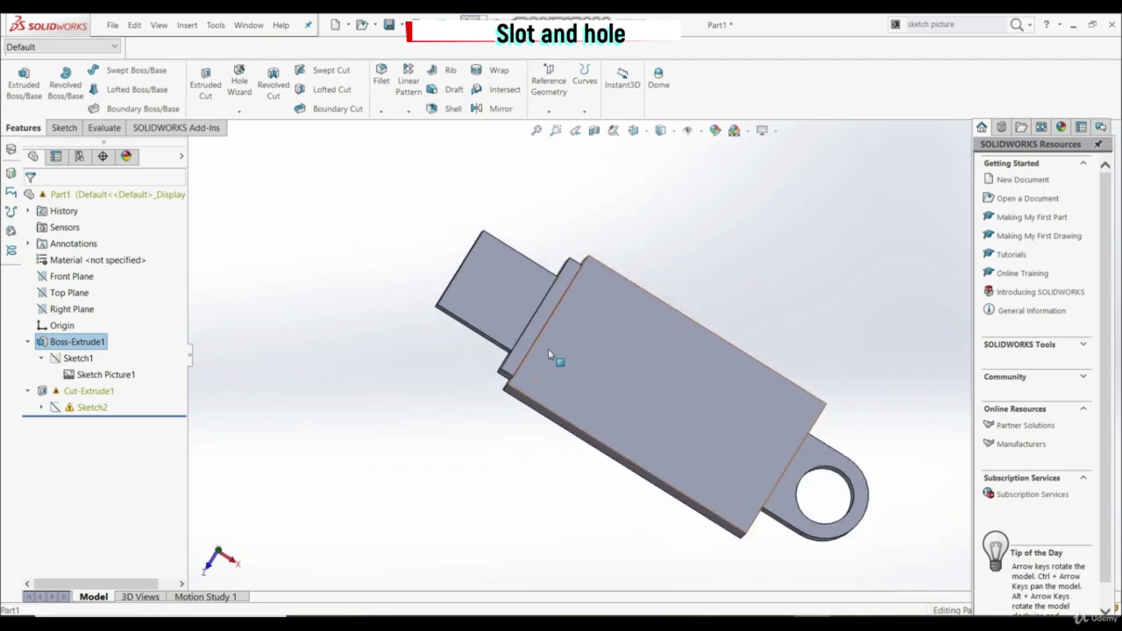
middle_click_drag(550, 312, 325, 399)
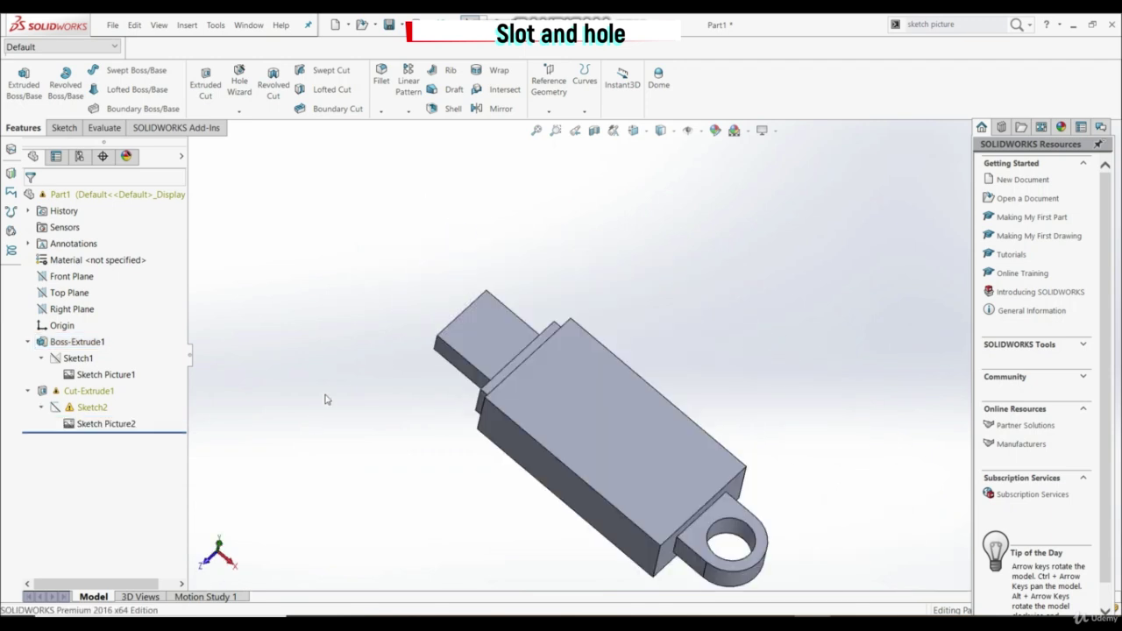
left_click(91, 408)
left_click(103, 385)
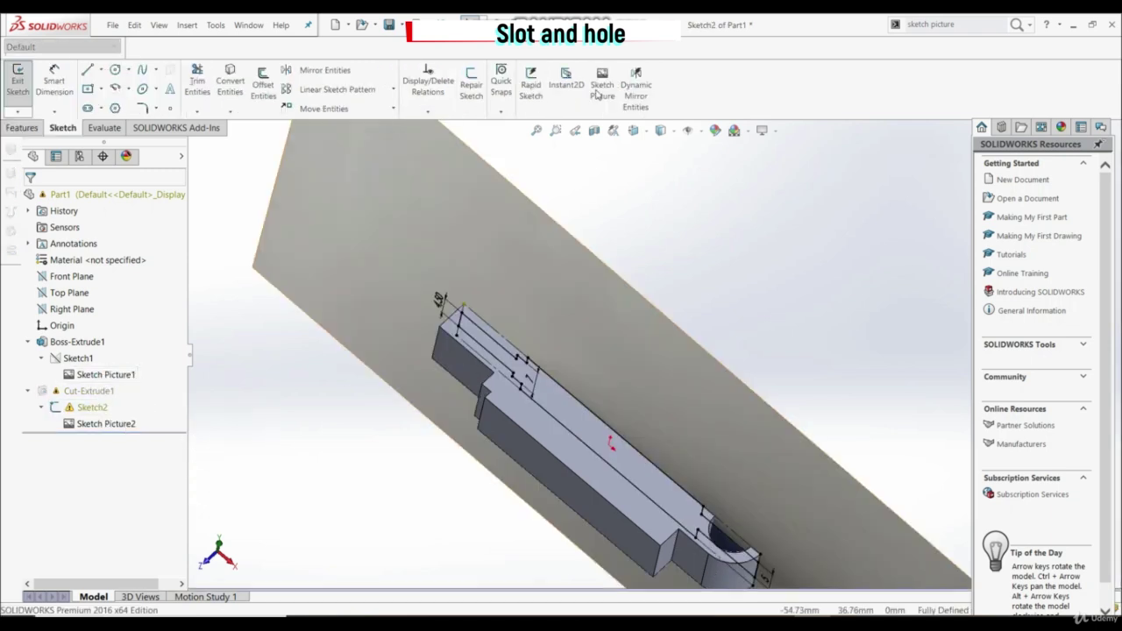
left_click(640, 135)
left_click(714, 216)
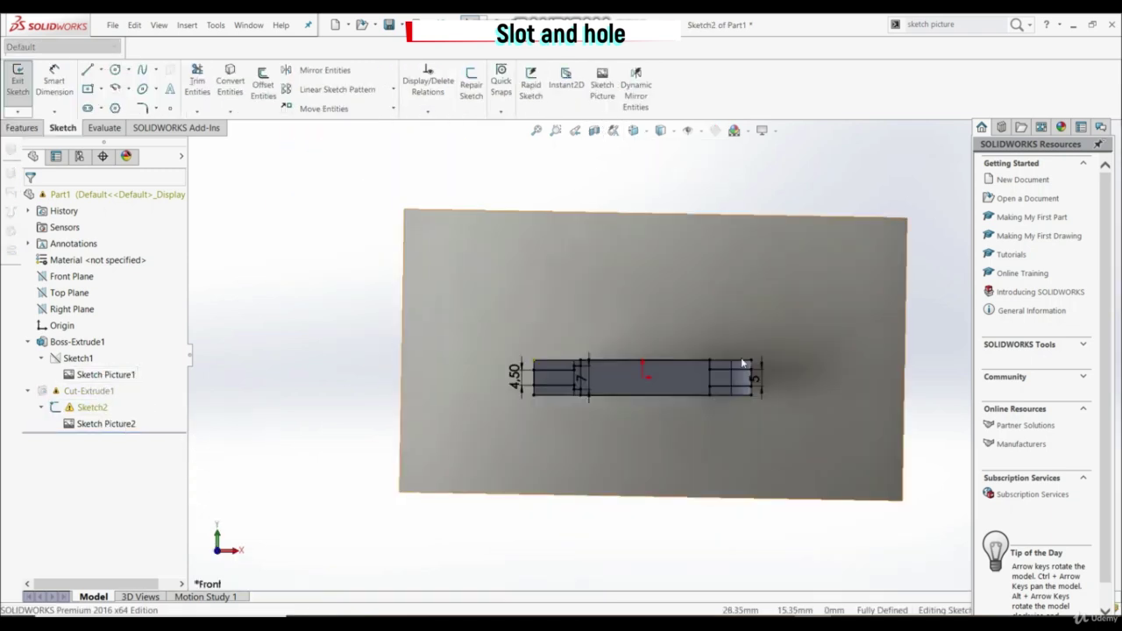
Delete the existing coincident relation on the sketch point at the upper outer corner of the USB connector
scroll(614, 372, "down", 6)
left_click(351, 341)
scroll(317, 333, "down", 6)
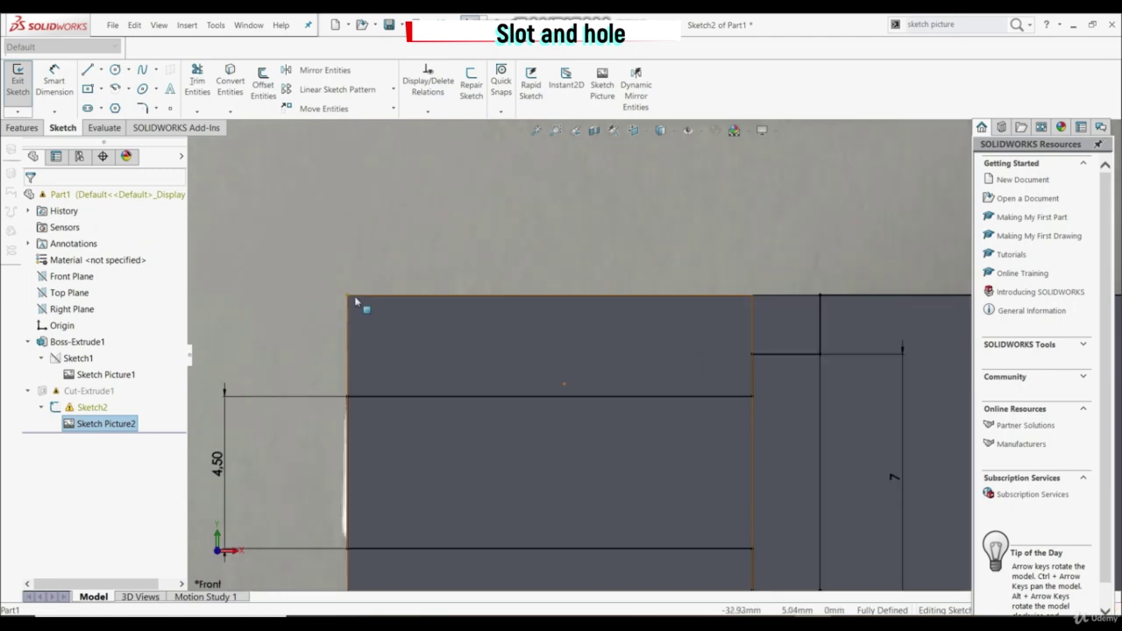
scroll(351, 295, "down", 2)
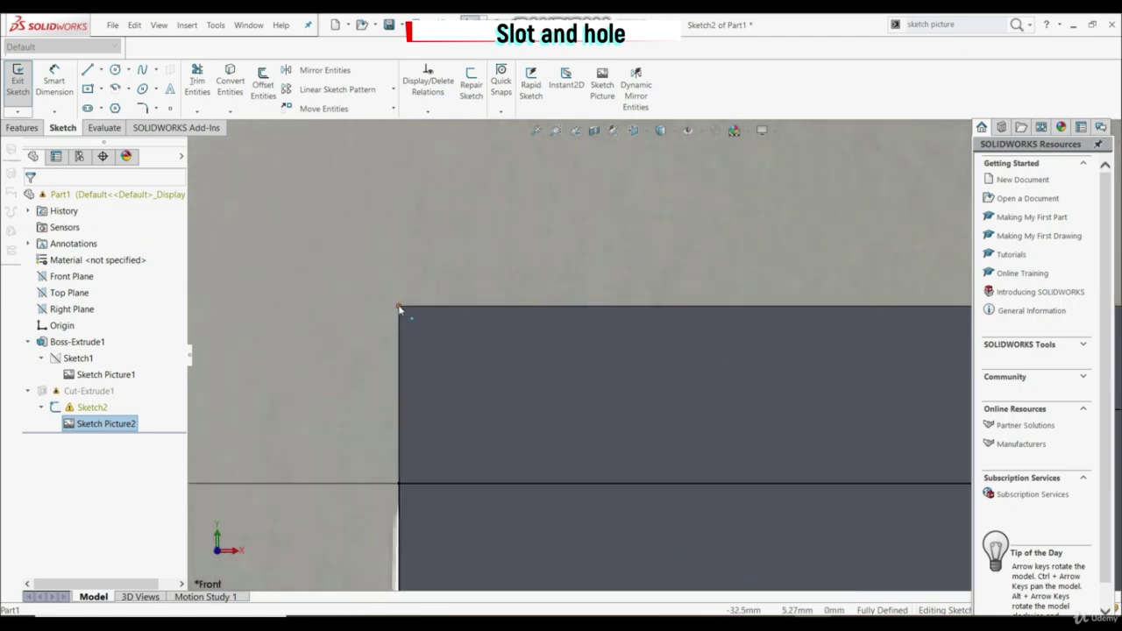
left_click(399, 309)
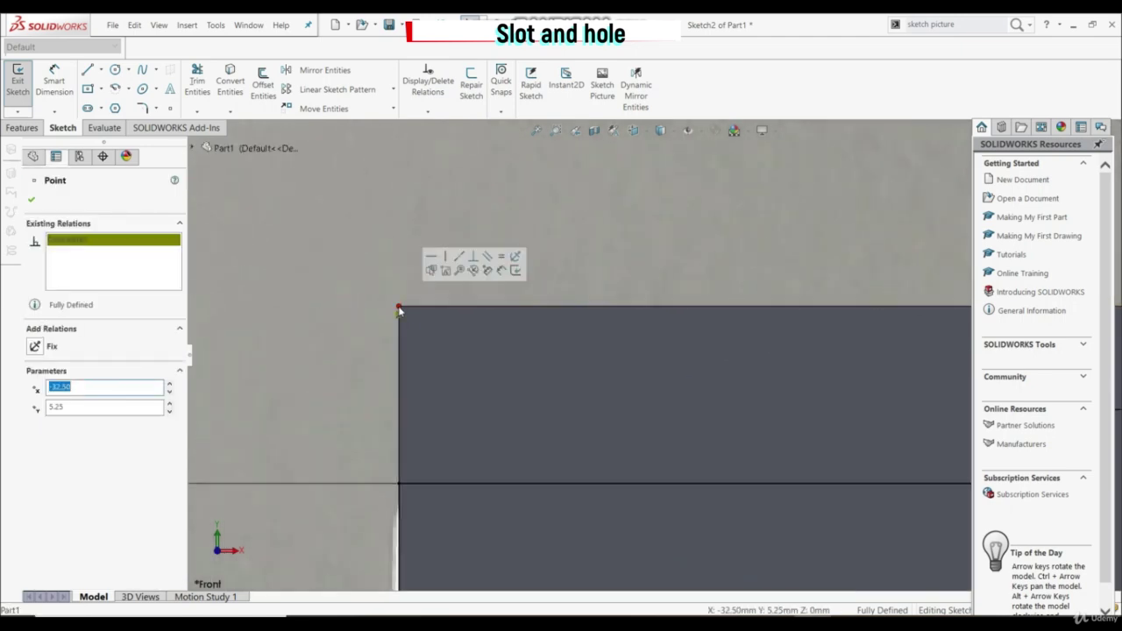
right_click(133, 248)
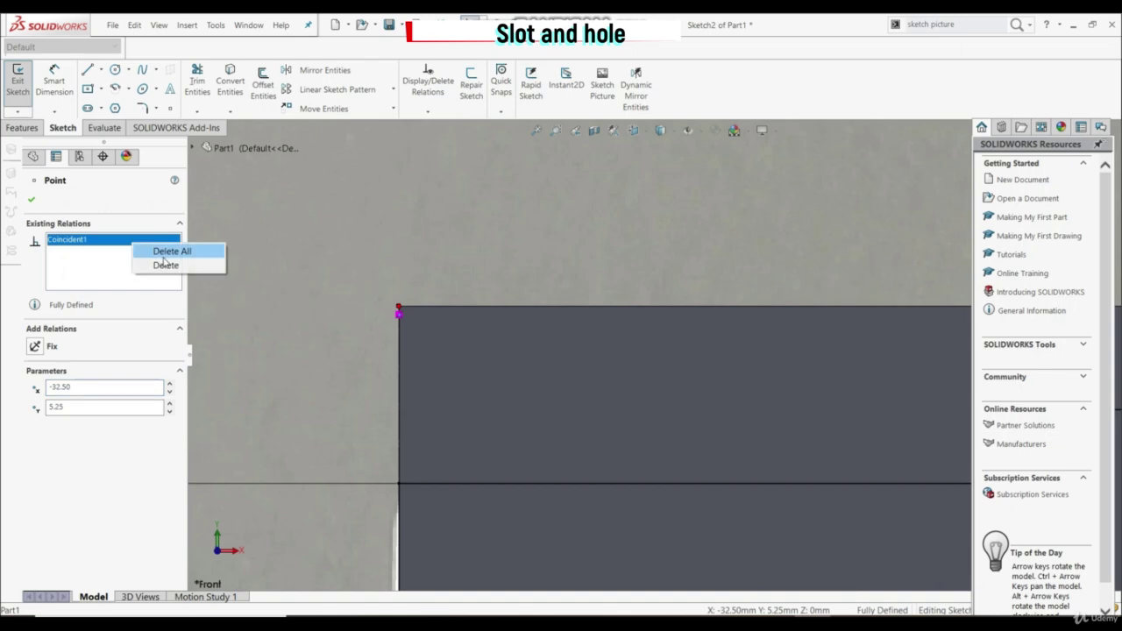
left_click(163, 263)
Reattach the loose sketch point to the connector's upper outer corner with a coincident relation and exit the sketch
mouse_move(399, 311)
left_mouse_down()
mouse_move(422, 314)
mouse_move(399, 312)
left_mouse_up()
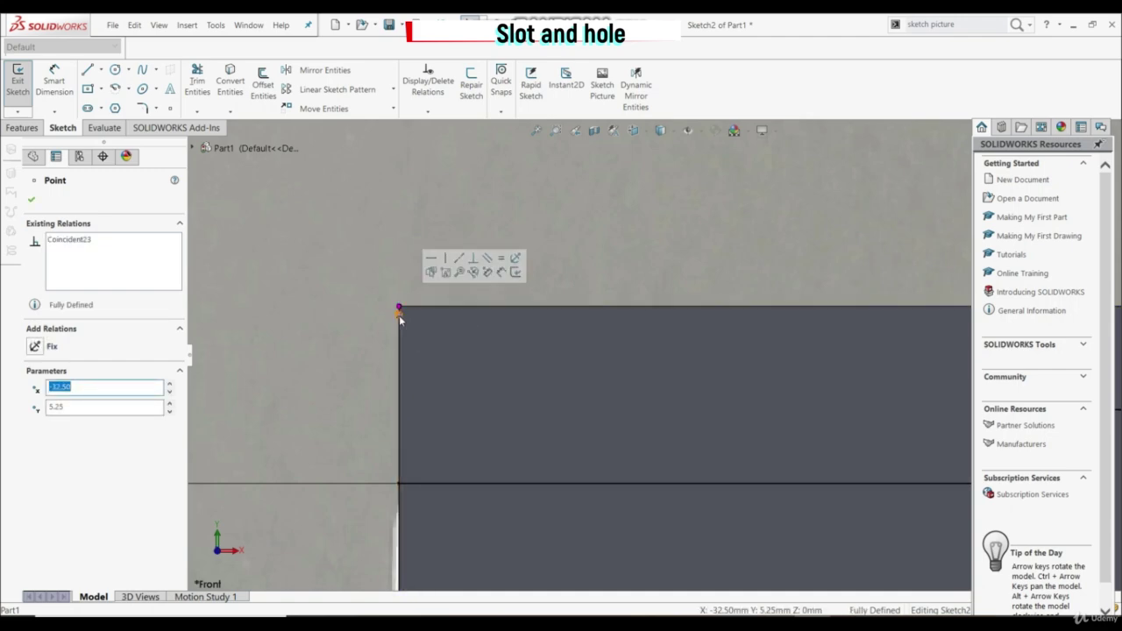
left_click(34, 201)
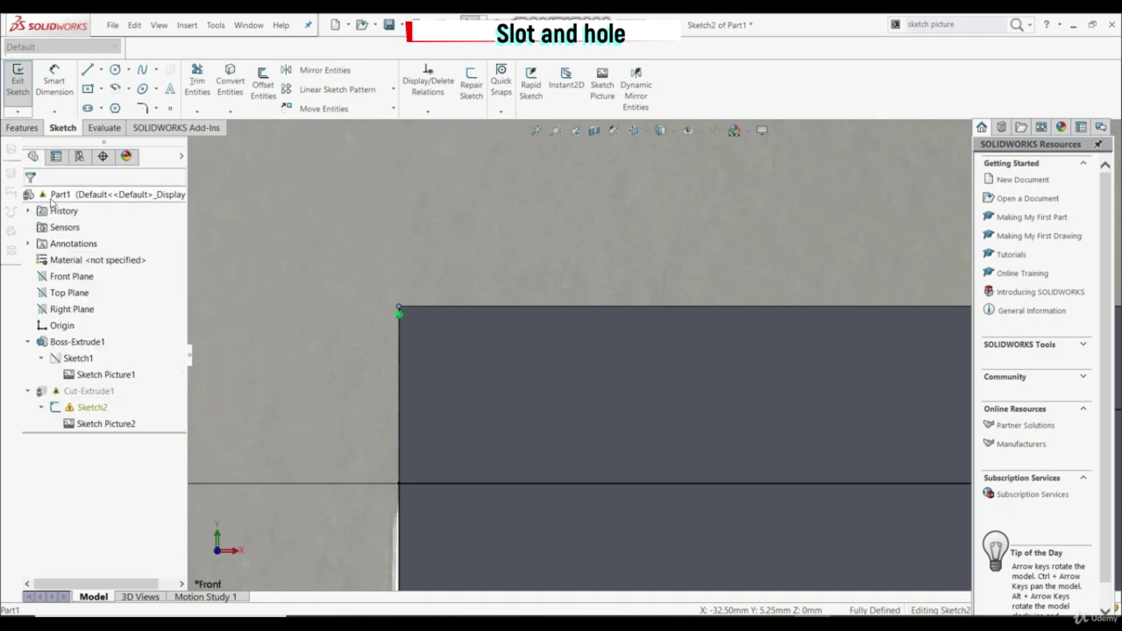
scroll(401, 268, "up", 6)
left_click(19, 87)
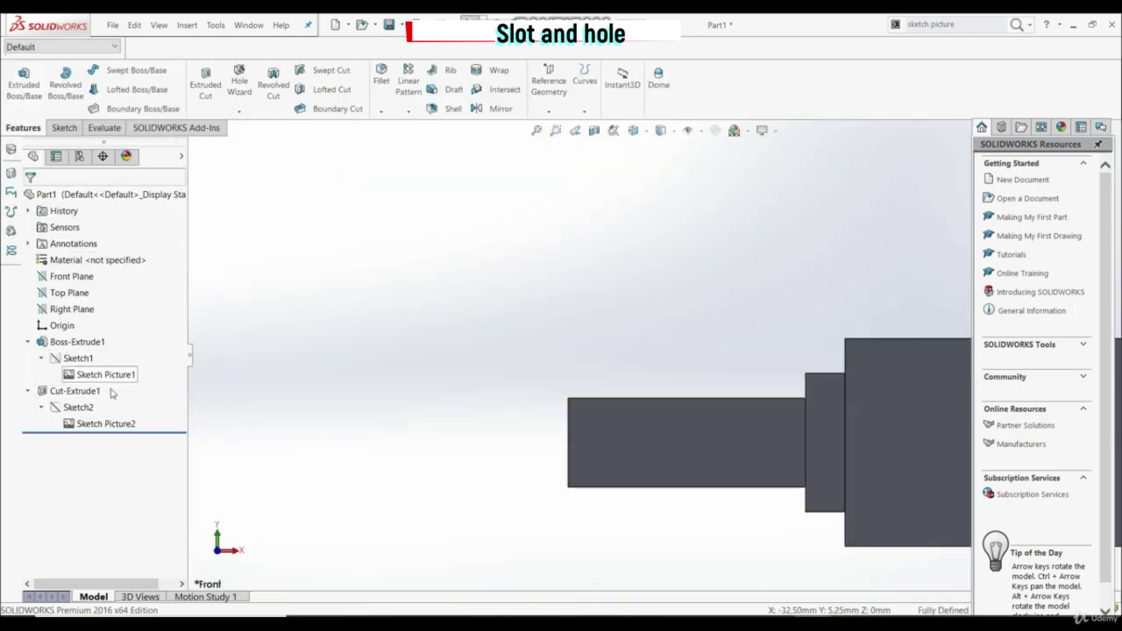
Start an Extruded Cut from Sketch1 and show the model in the Top view
middle_click_drag(385, 361, 703, 478)
scroll(703, 412, "up", 4)
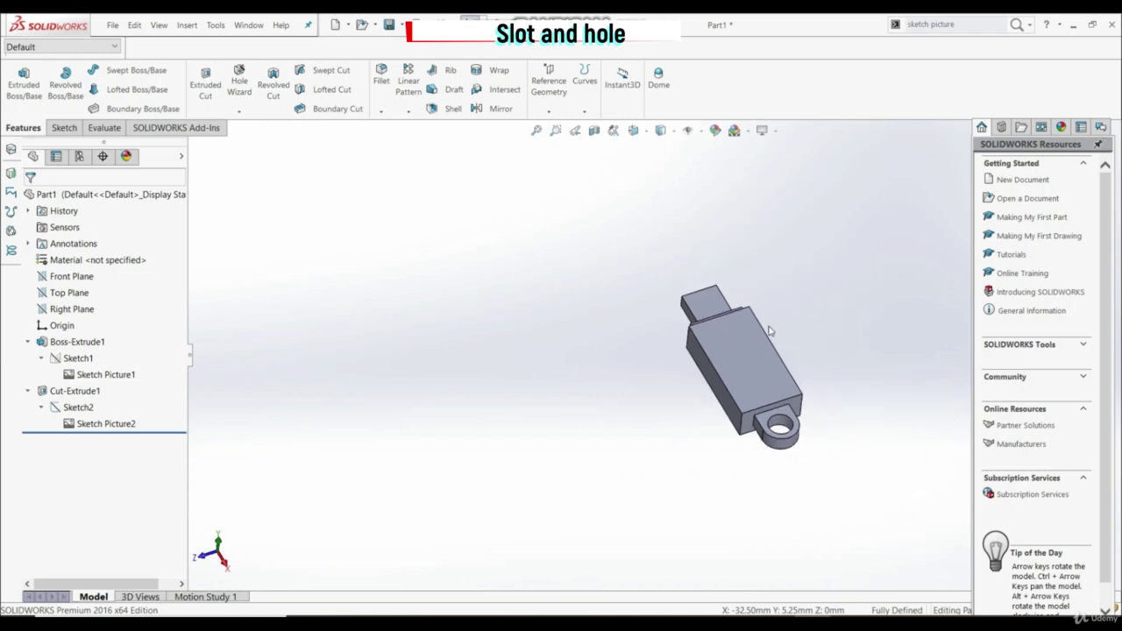
scroll(769, 328, "down", 4)
middle_click_drag(754, 325, 677, 362)
scroll(676, 362, "down", 2)
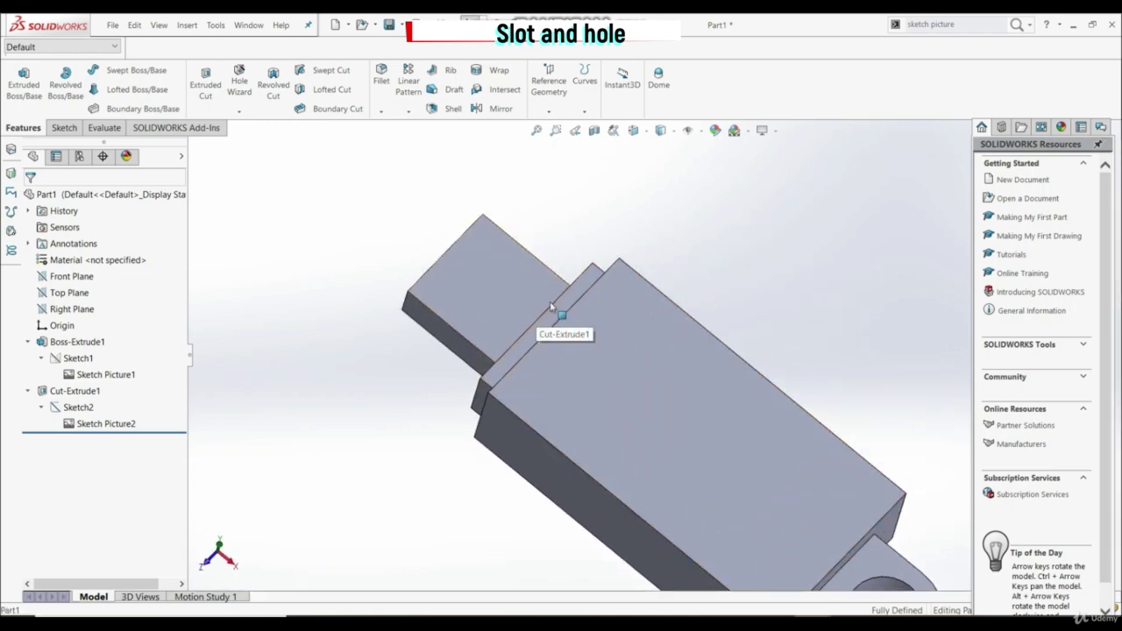
scroll(534, 340, "up", 3)
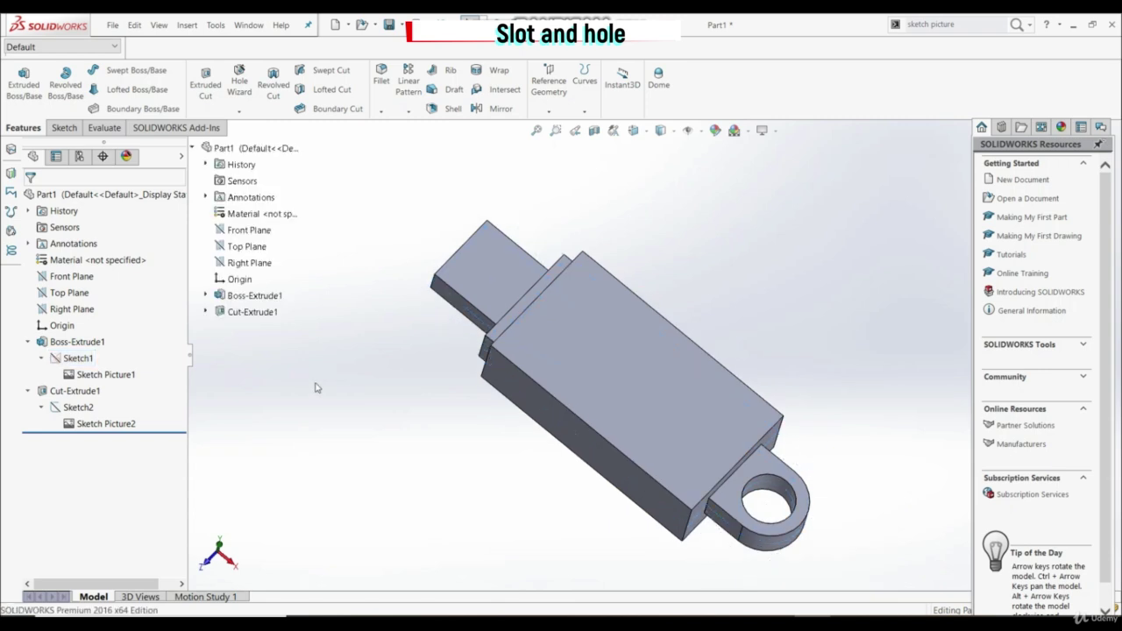
left_click(79, 358)
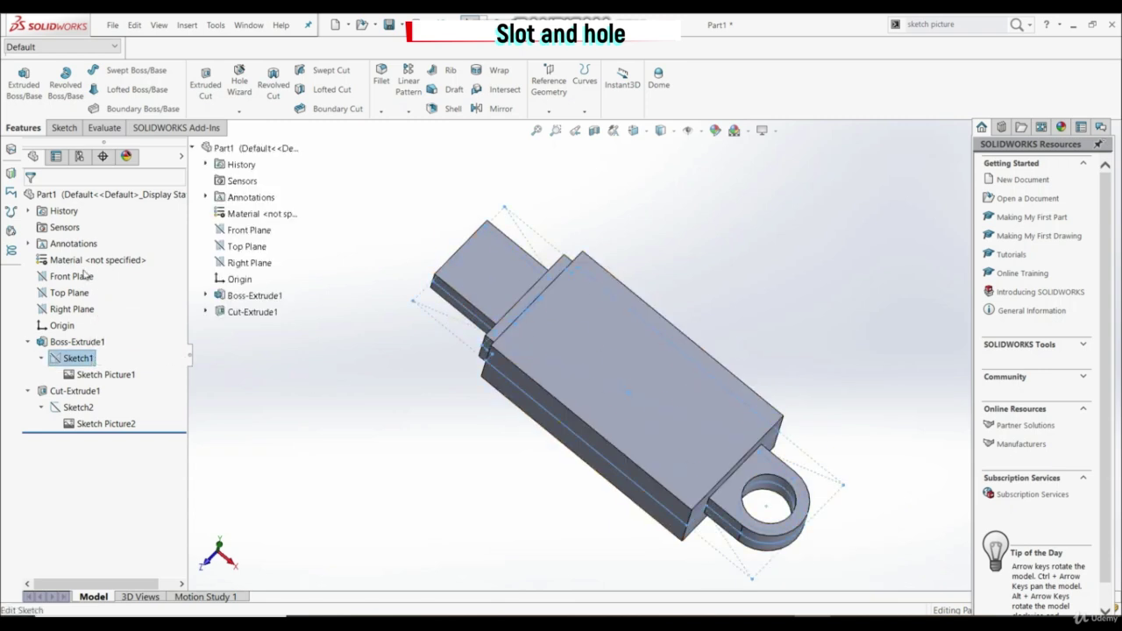
left_click(203, 85)
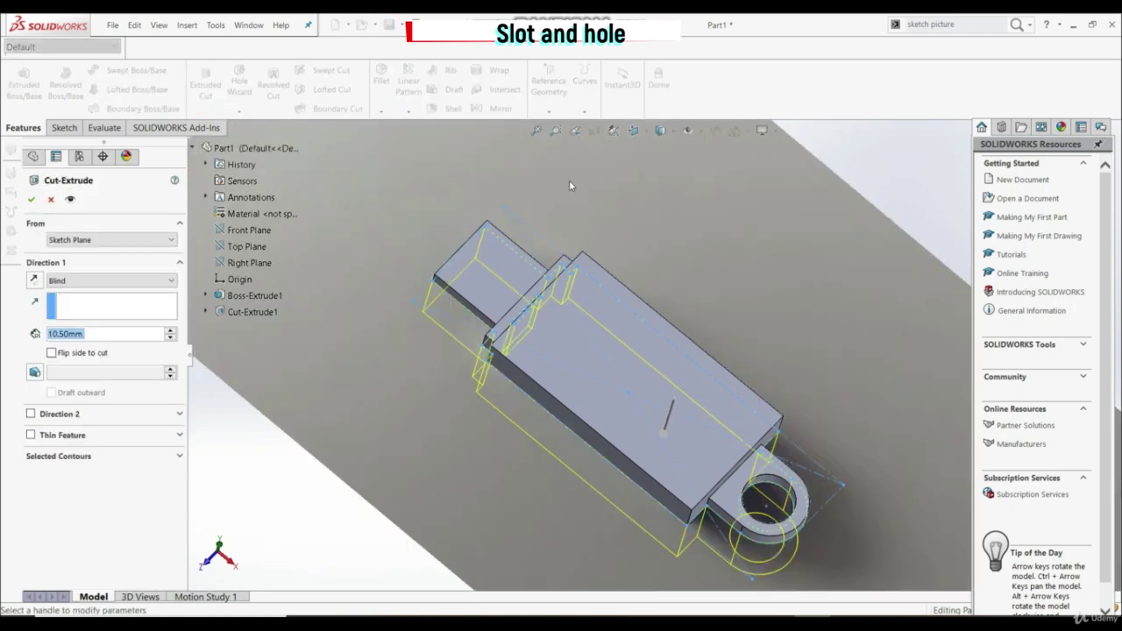
left_click(633, 130)
left_click(716, 213)
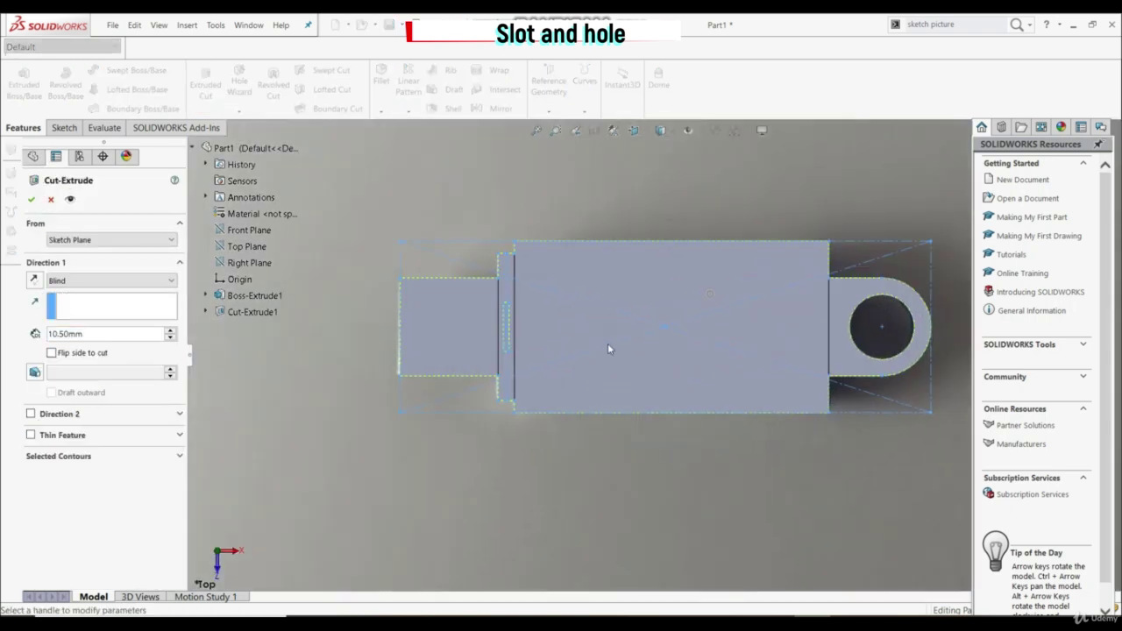
Replace the whole-sketch selection in the cut's contours with only the slot rectangle region
left_click(64, 462)
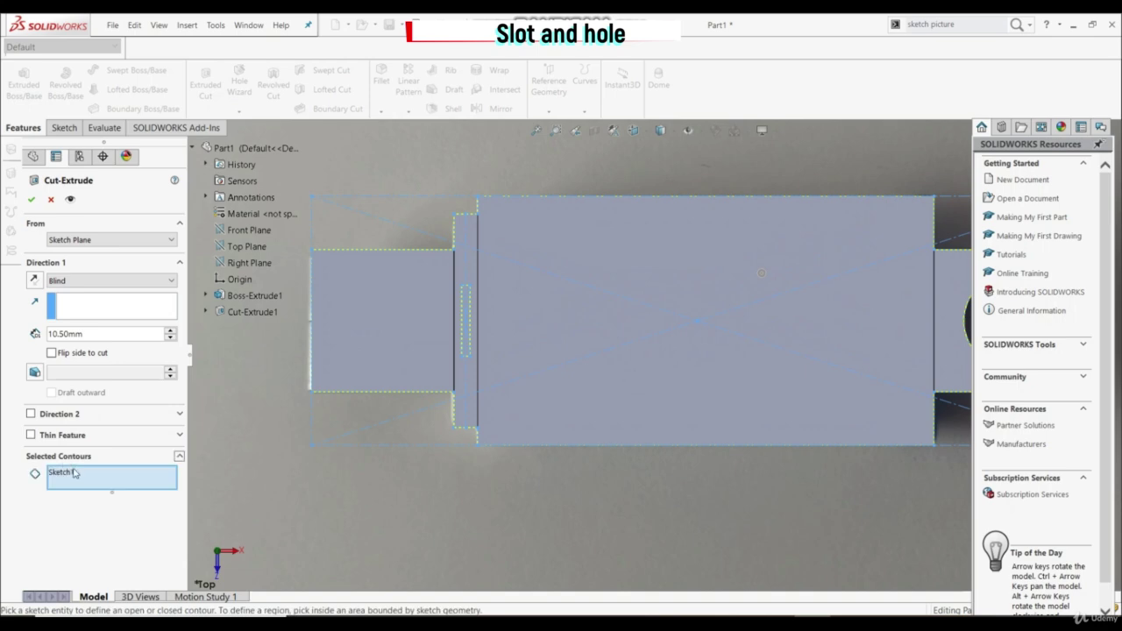
right_click(72, 474)
left_click(102, 493)
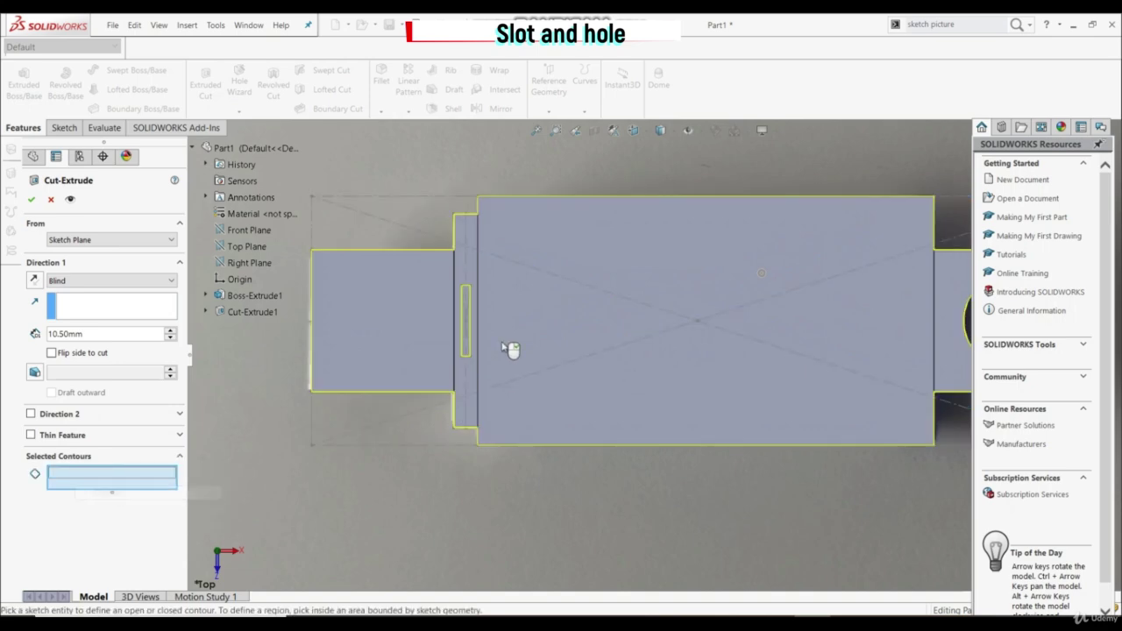
scroll(544, 289, "down", 5)
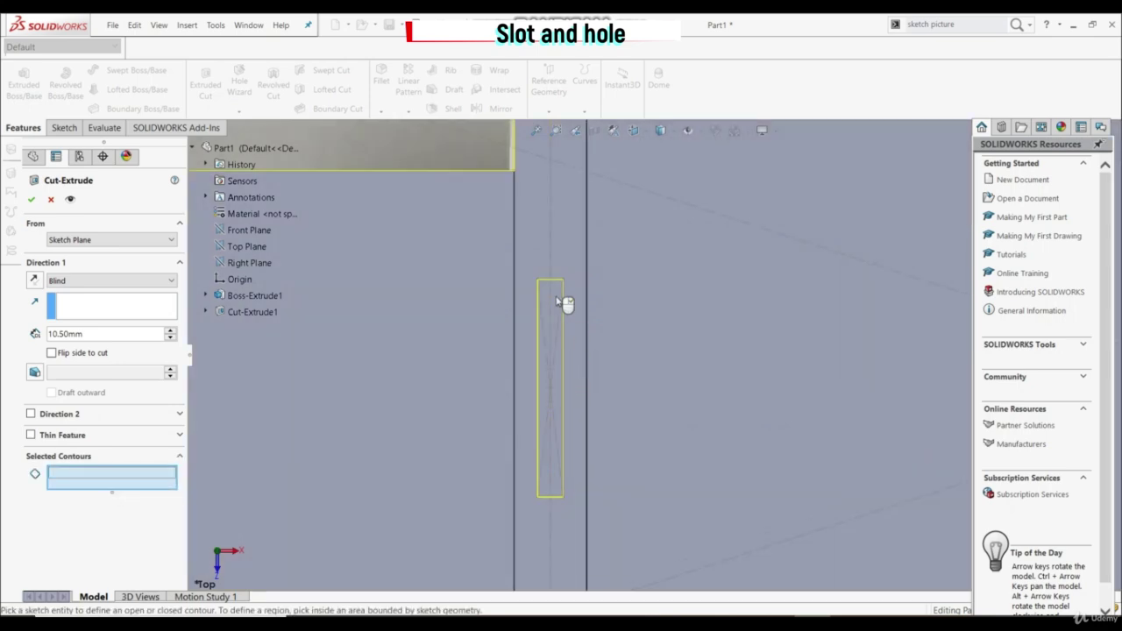
left_click(558, 302)
scroll(632, 412, "up", 5)
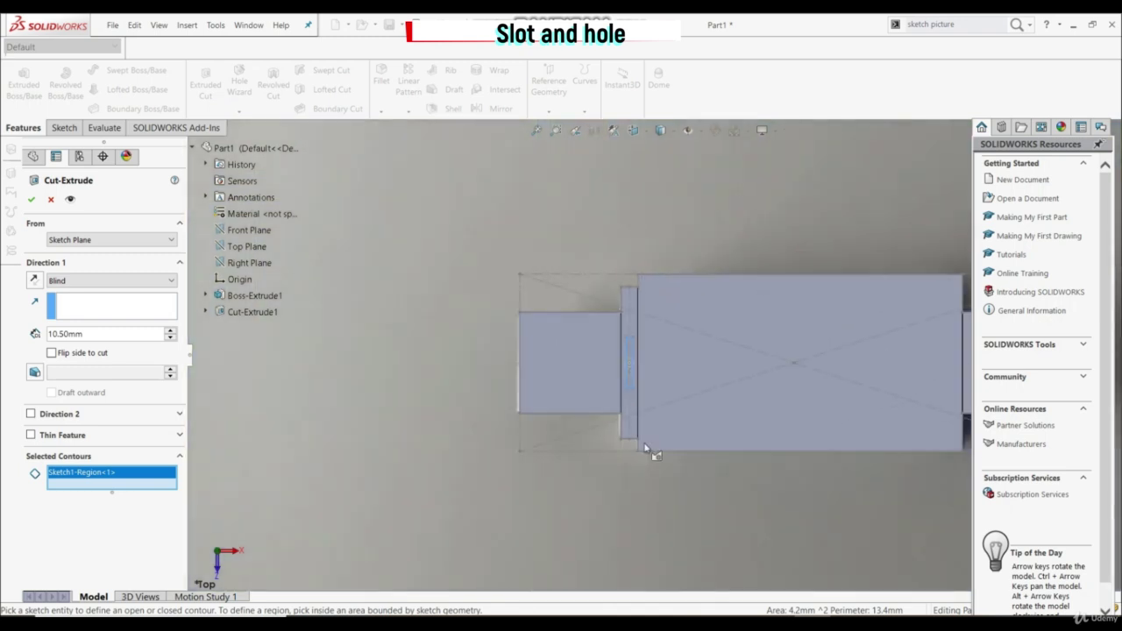
scroll(646, 365, "down", 2)
scroll(628, 372, "up", 4)
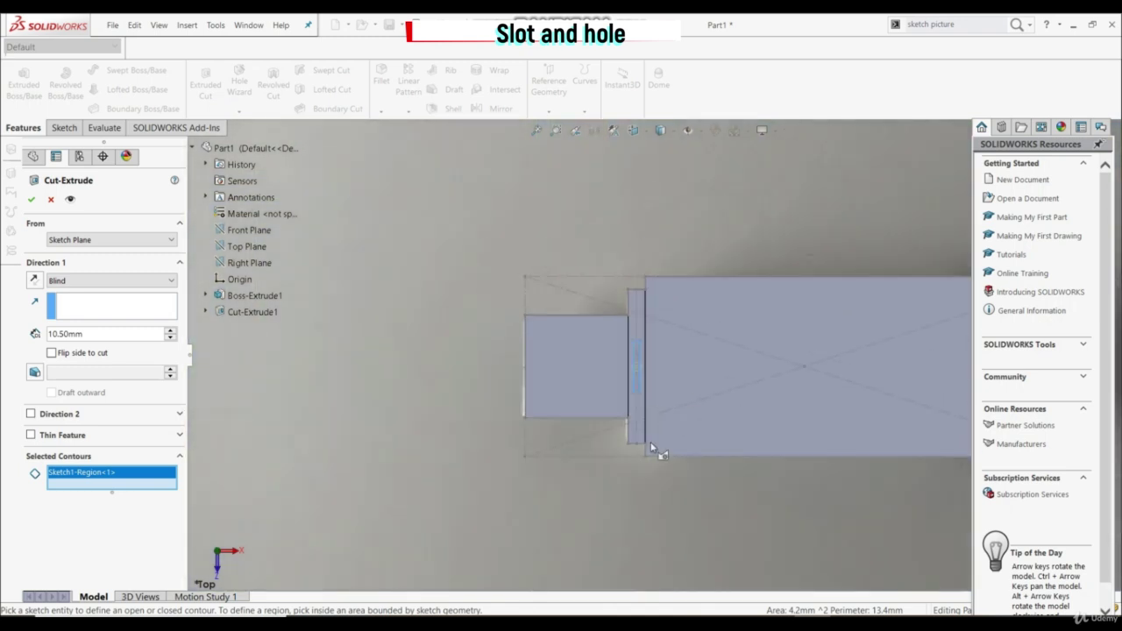
Make the slot cut start from a Surface/Face/Plane, using the upper face of the narrow collar between connector and body
middle_click_drag(654, 451, 605, 377)
scroll(561, 377, "down", 2)
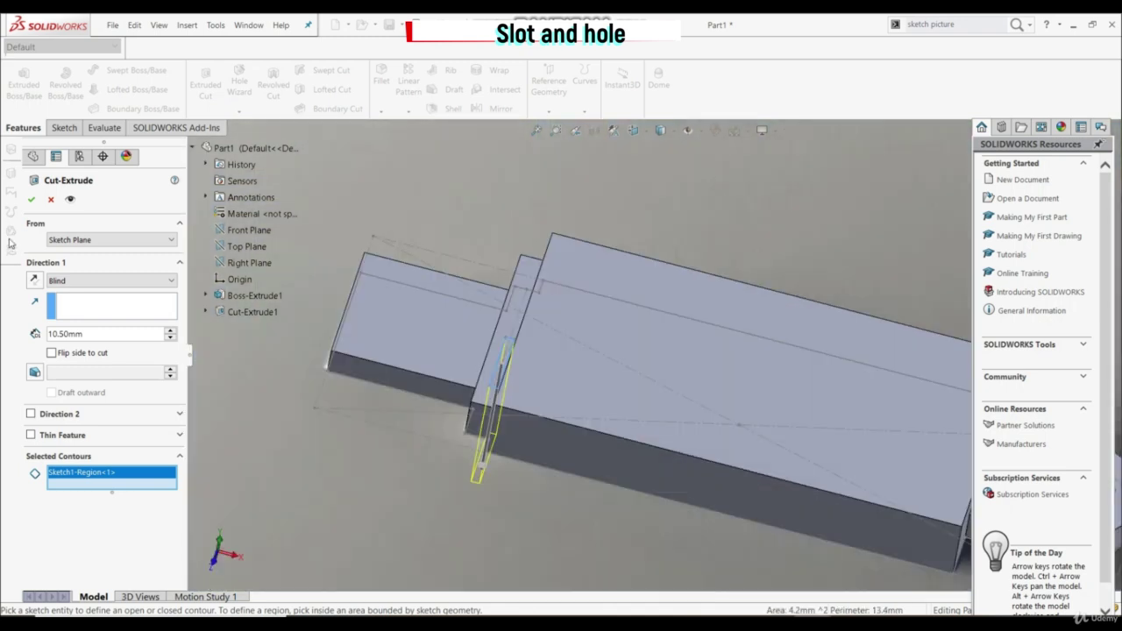
left_click(74, 240)
left_click(80, 263)
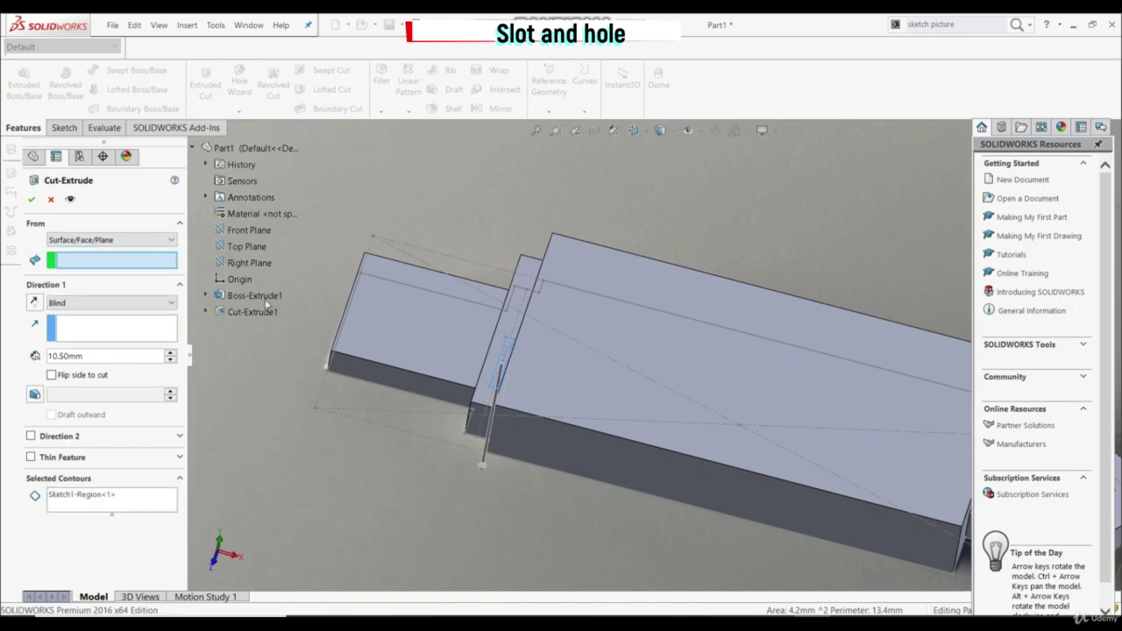
scroll(526, 337, "down", 3)
left_click(522, 321)
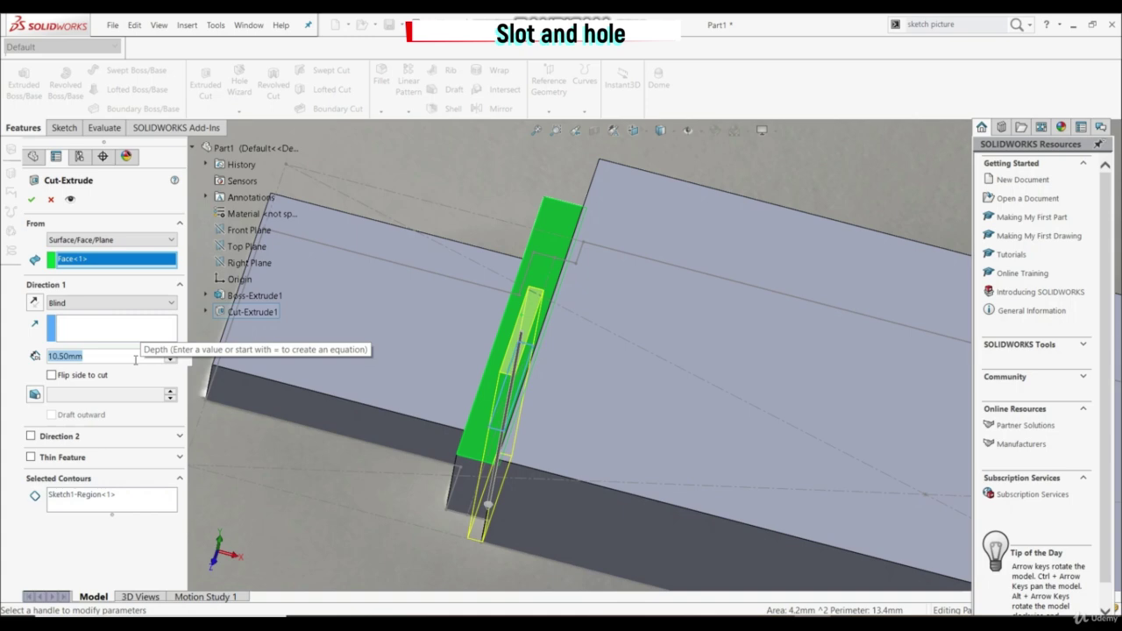
Set the blind depth of the slot cut to 0.1 mm and complete the cut in the collar's upper face
type("0.1")
key("Return")
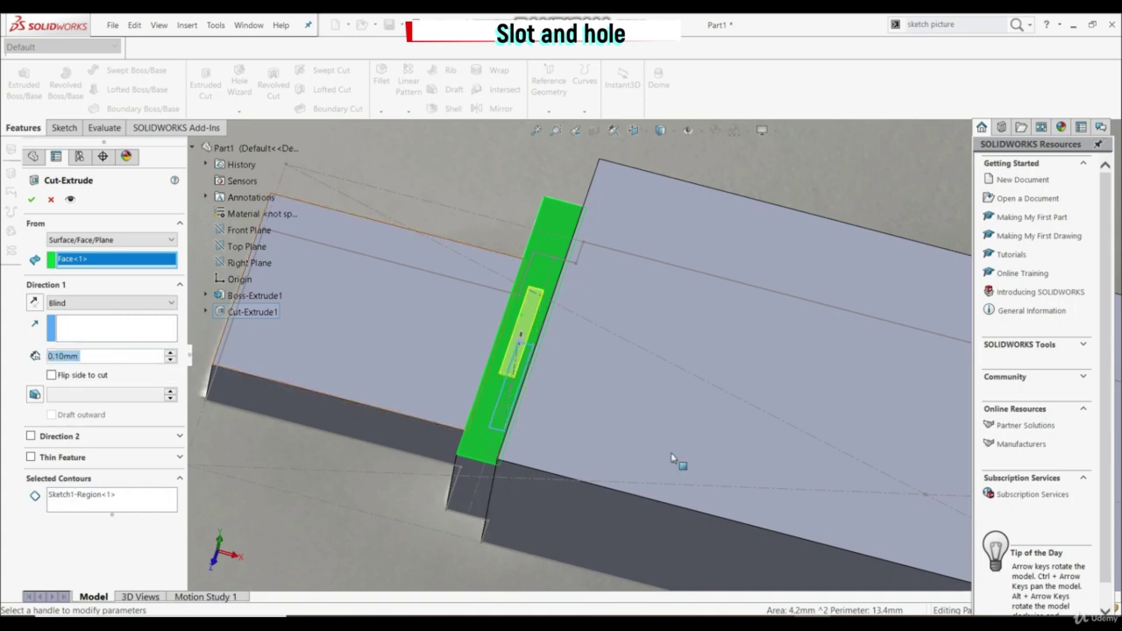
middle_click_drag(712, 435, 714, 337)
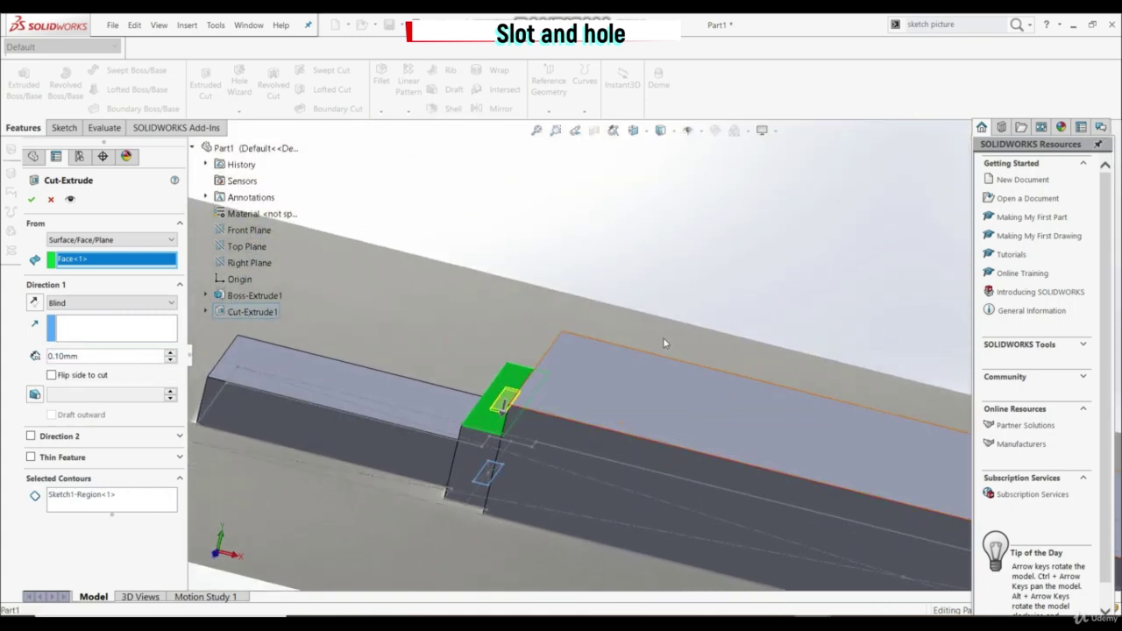
left_click(31, 200)
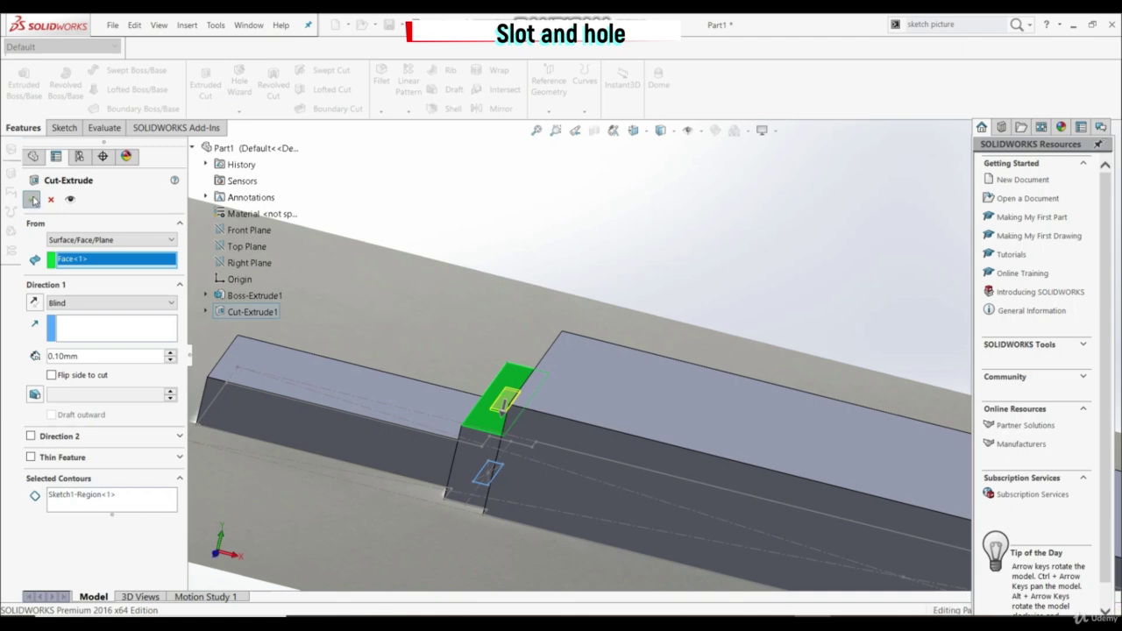
scroll(523, 336, "up", 3)
middle_click_drag(619, 377, 647, 391)
scroll(630, 412, "down", 3)
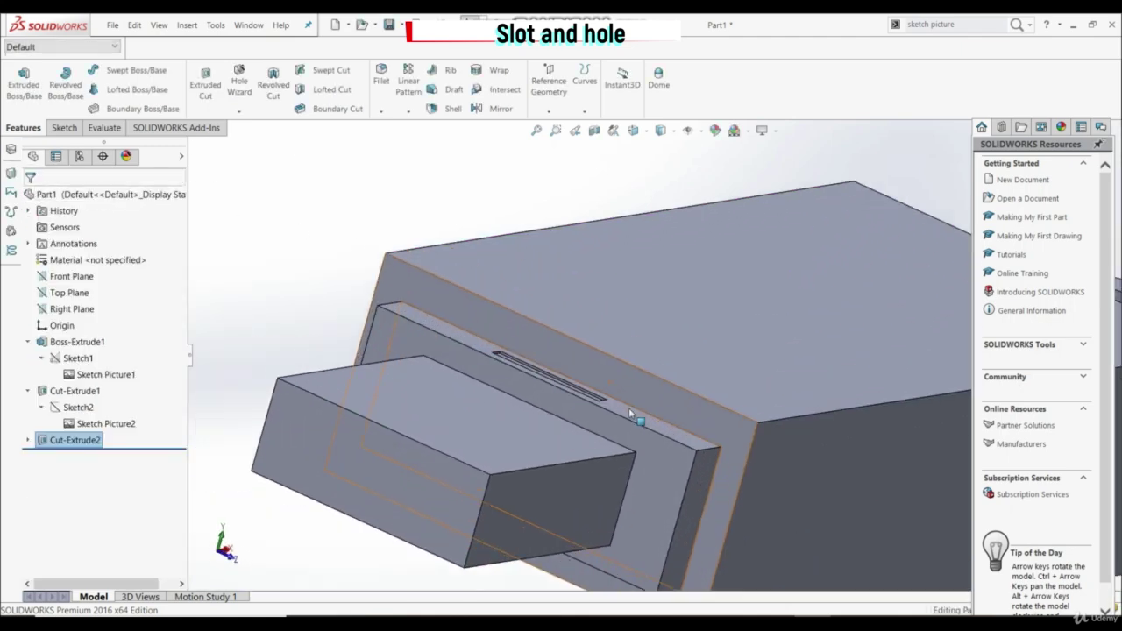
scroll(630, 413, "down", 5)
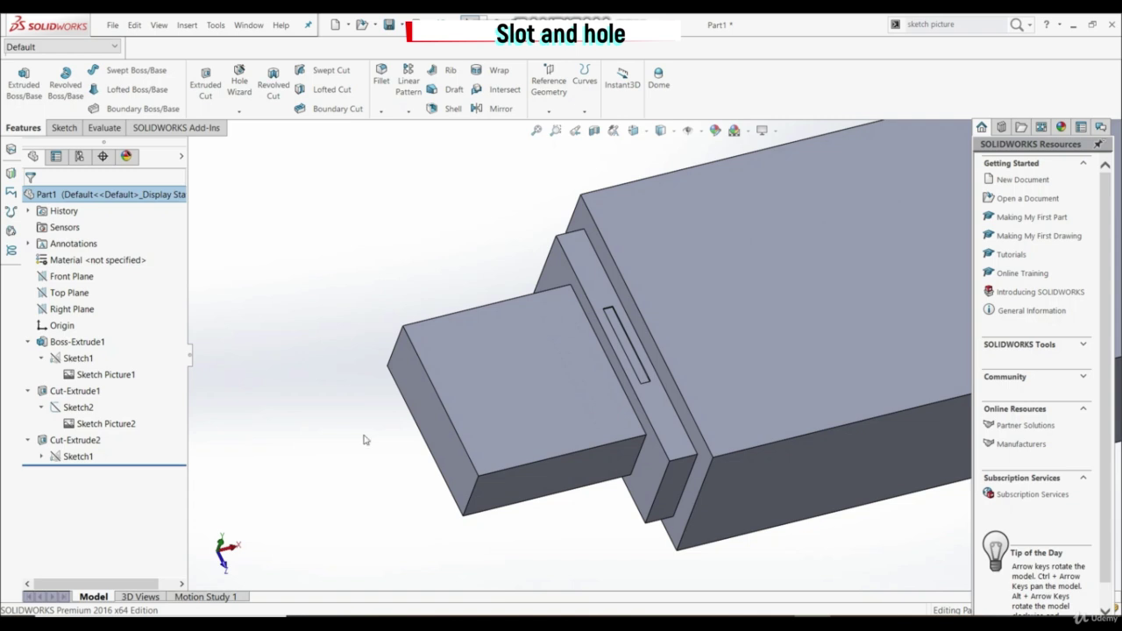
Mirror the slot cut Cut-Extrude2 about the Top Plane with Geometry Pattern enabled, and check the collar's opposite face
middle_click_drag(366, 439, 665, 562)
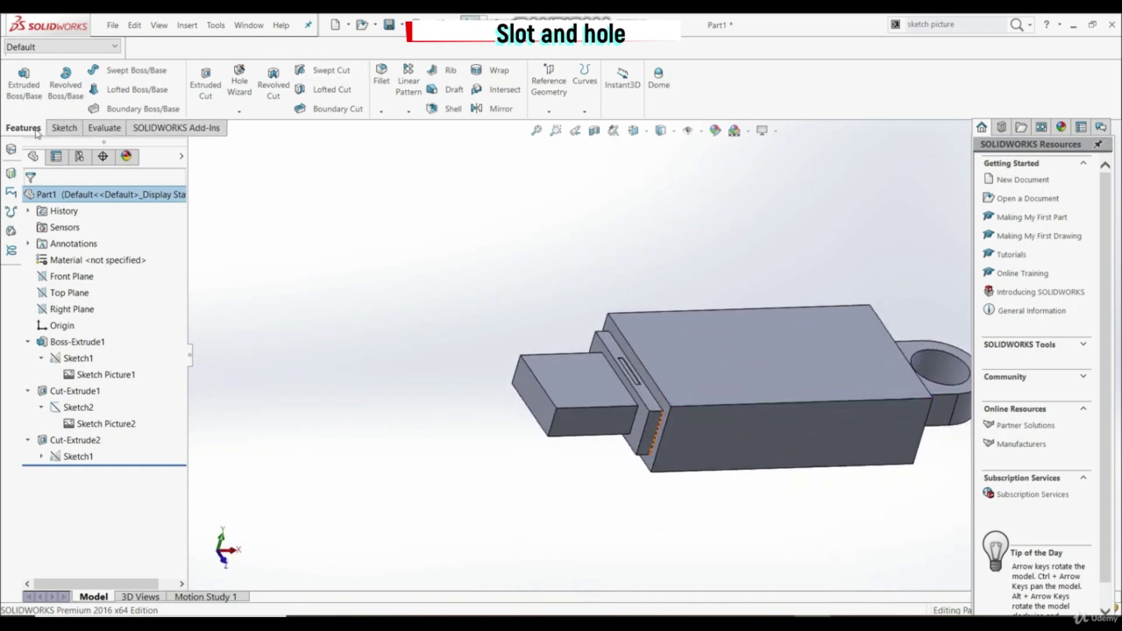
left_click(498, 109)
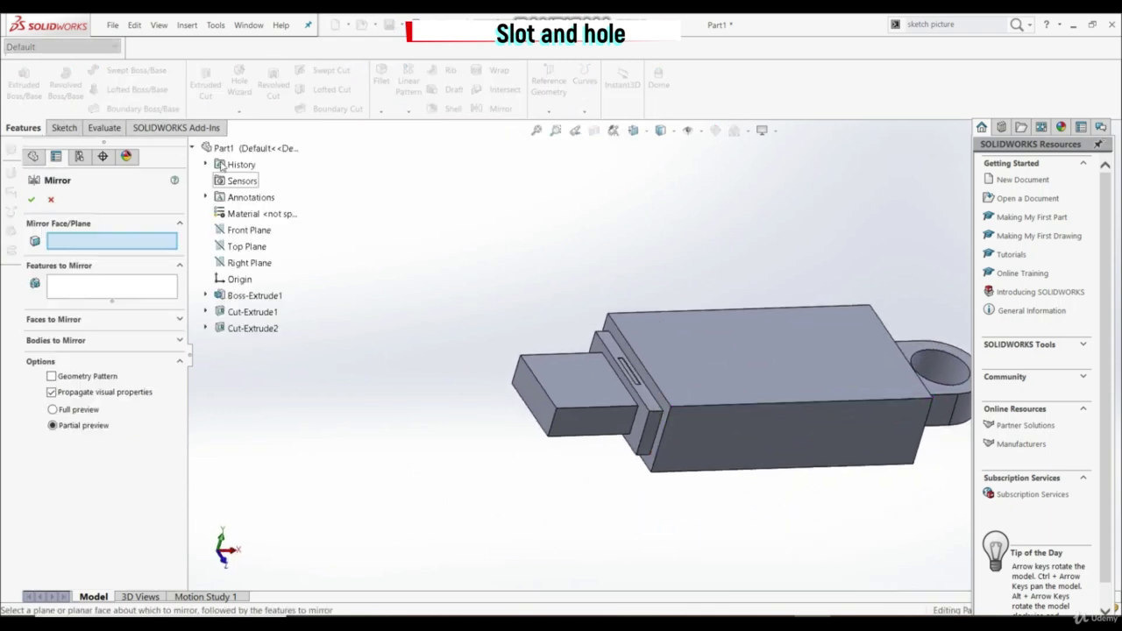
left_click(247, 247)
left_click(87, 268)
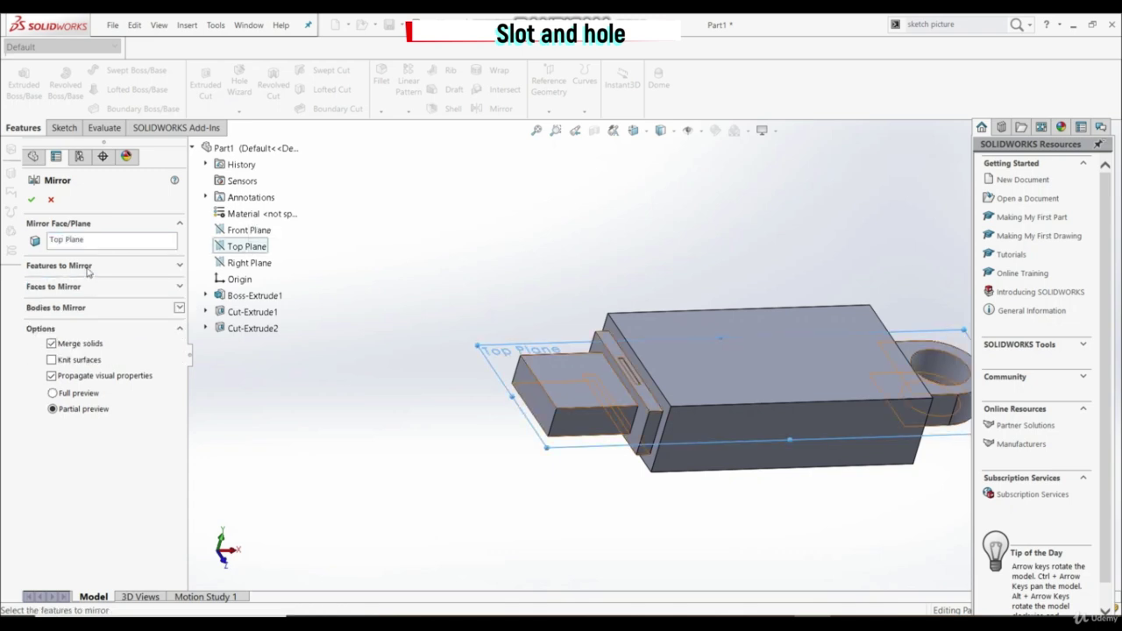
left_click(95, 266)
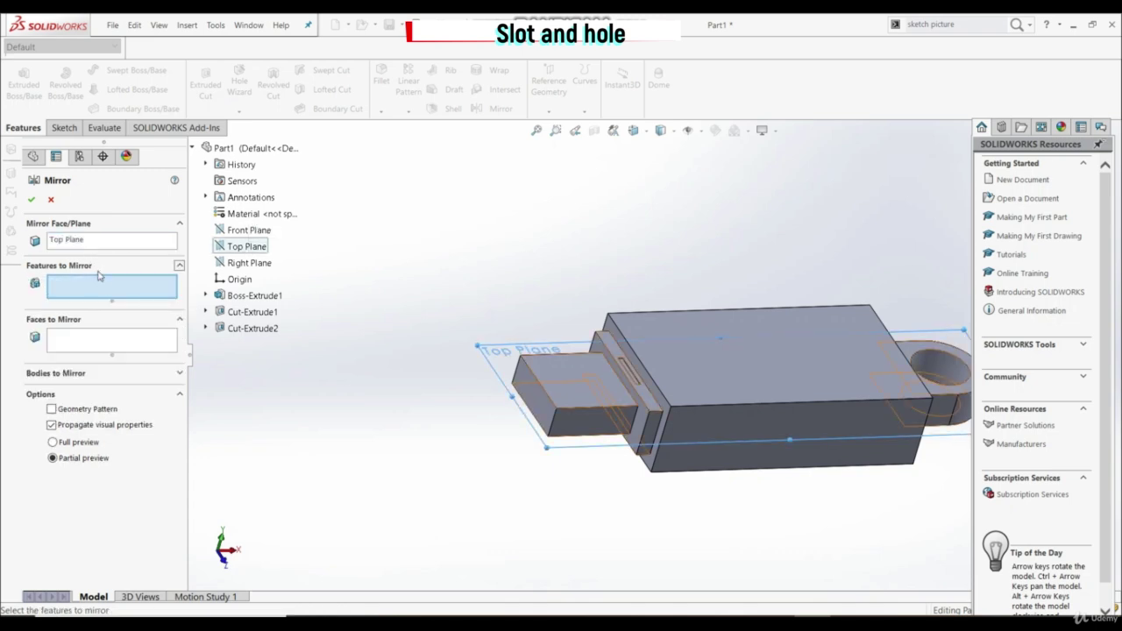
left_click(221, 329)
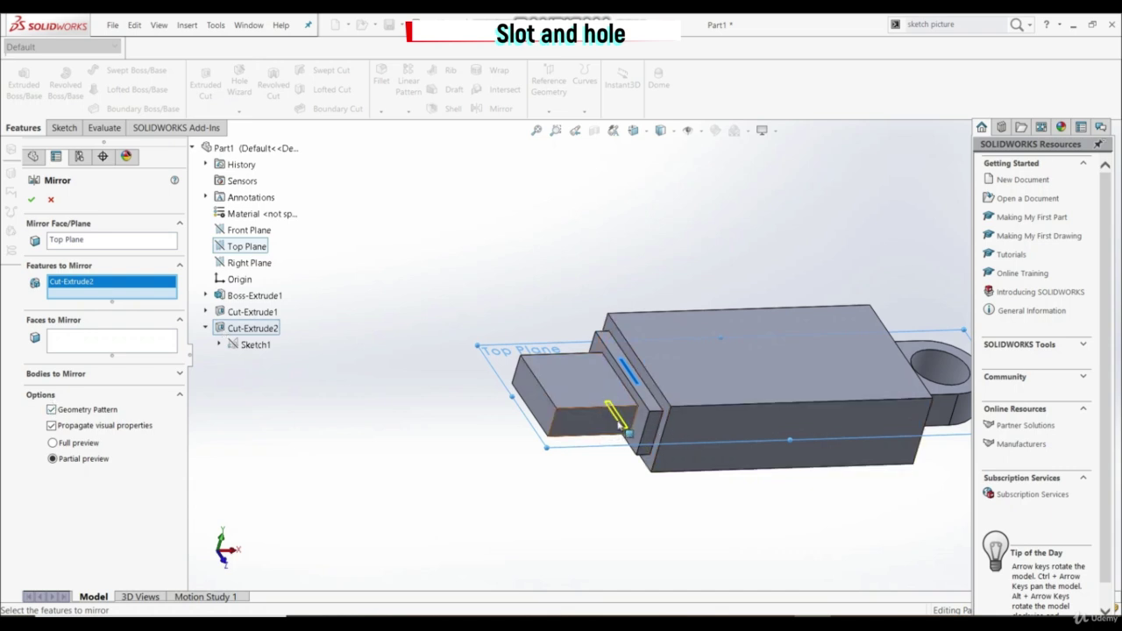
left_click(31, 199)
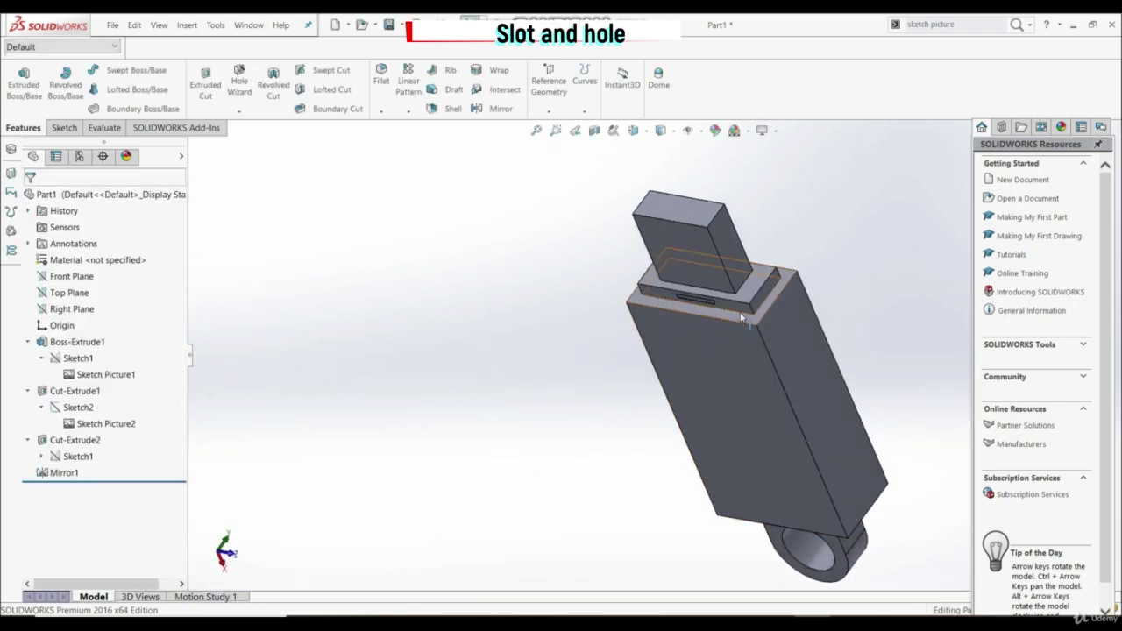
scroll(670, 366, "down", 5)
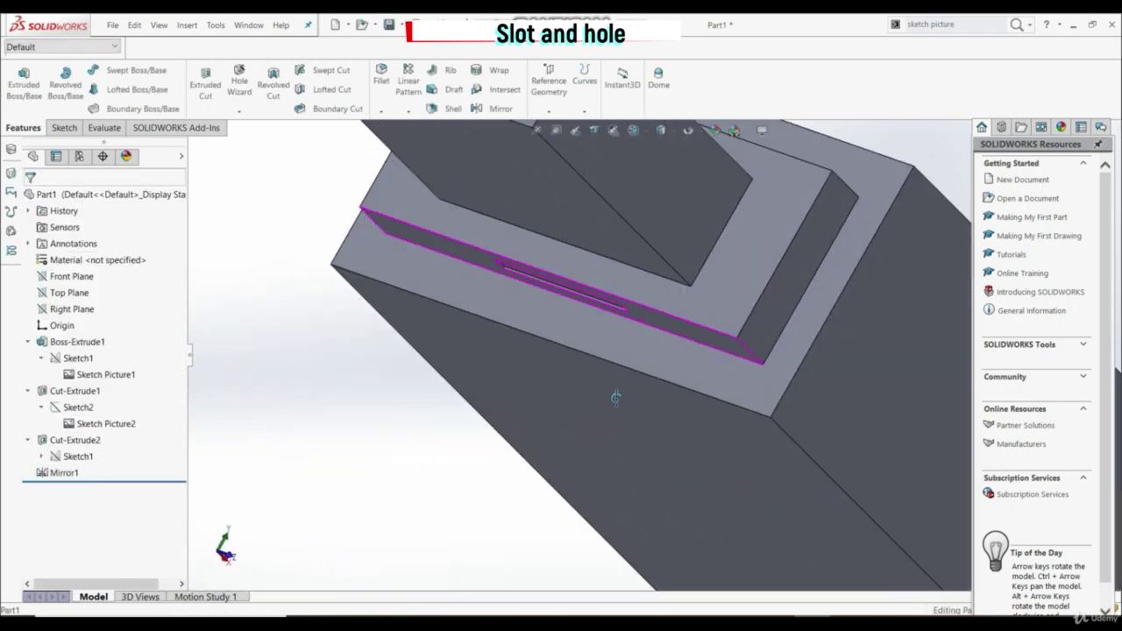